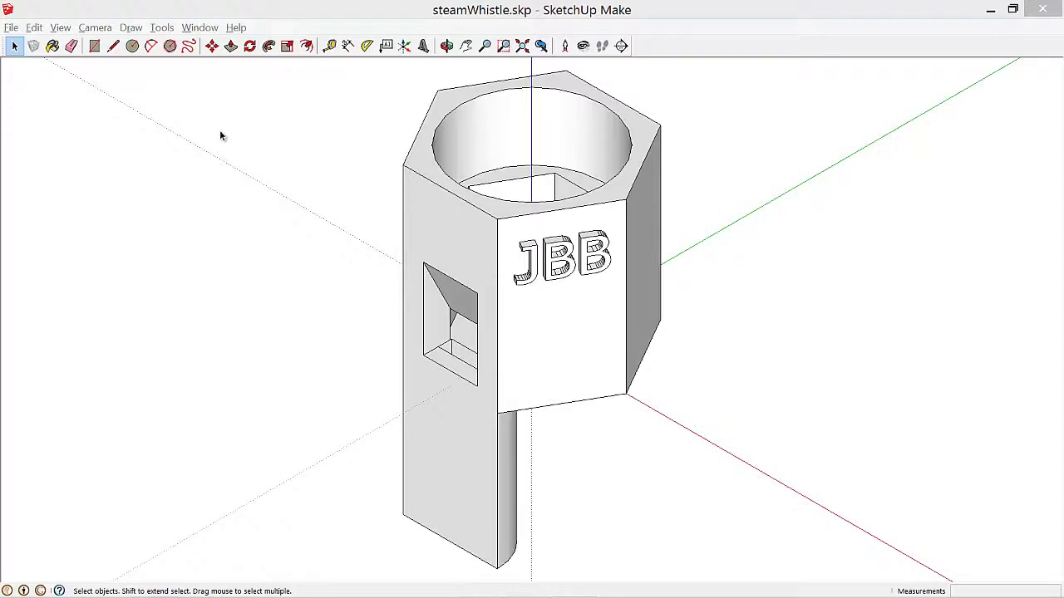
click(197, 27)
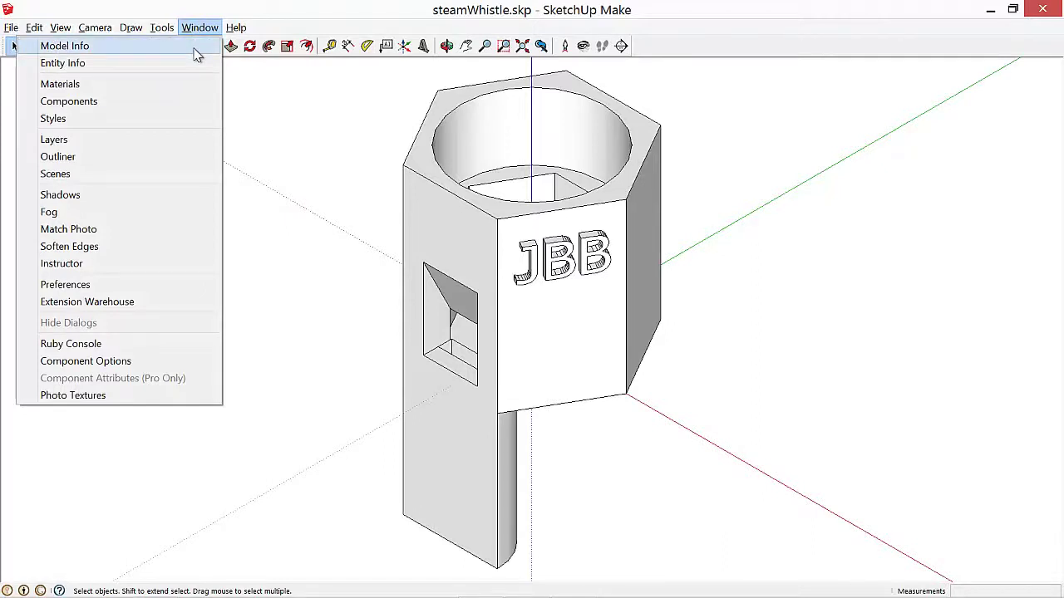
click(193, 47)
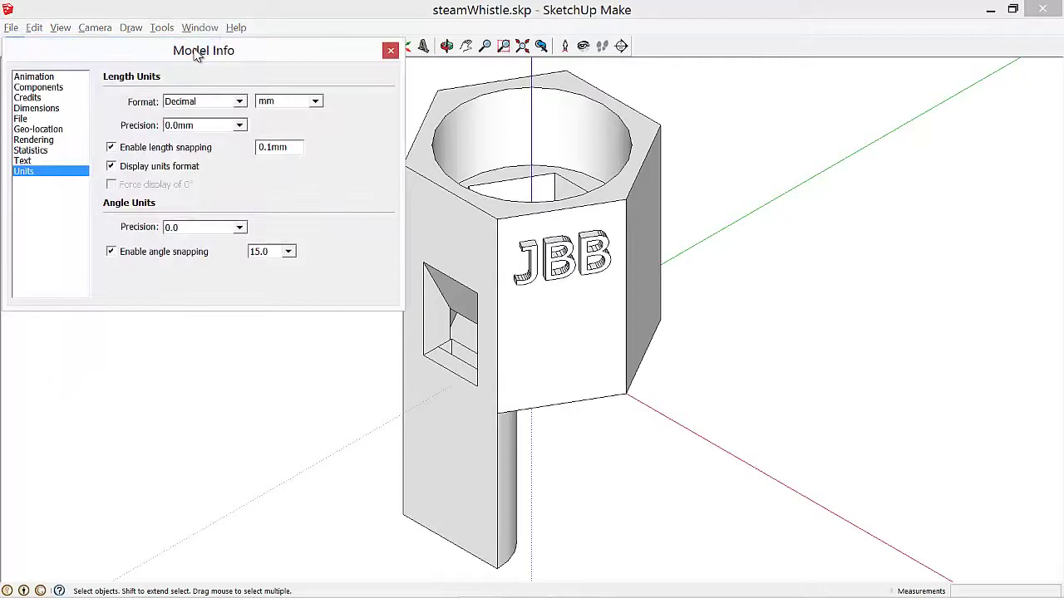
click(239, 102)
click(239, 101)
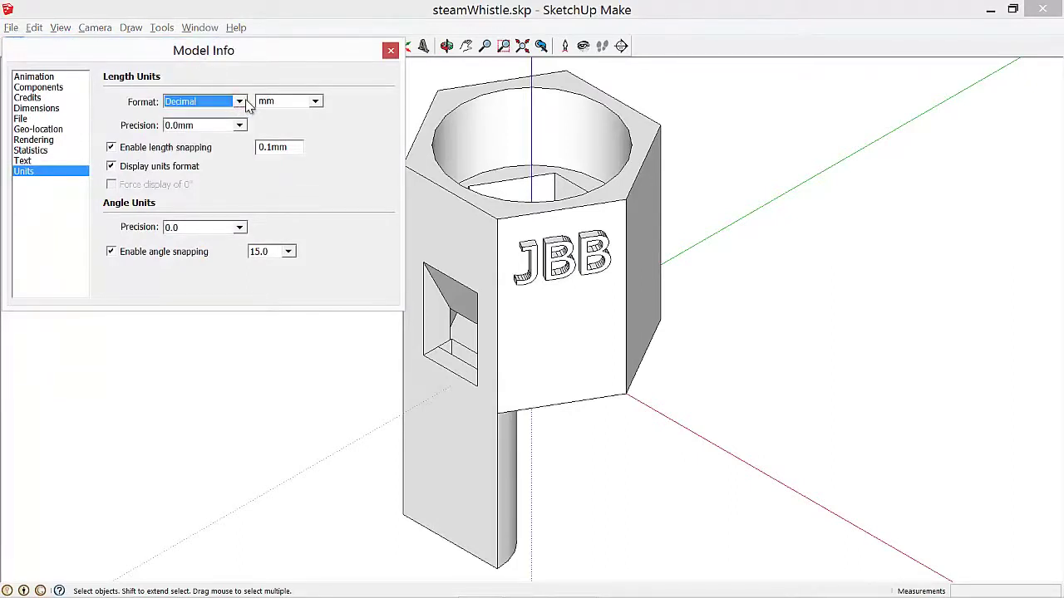
click(317, 101)
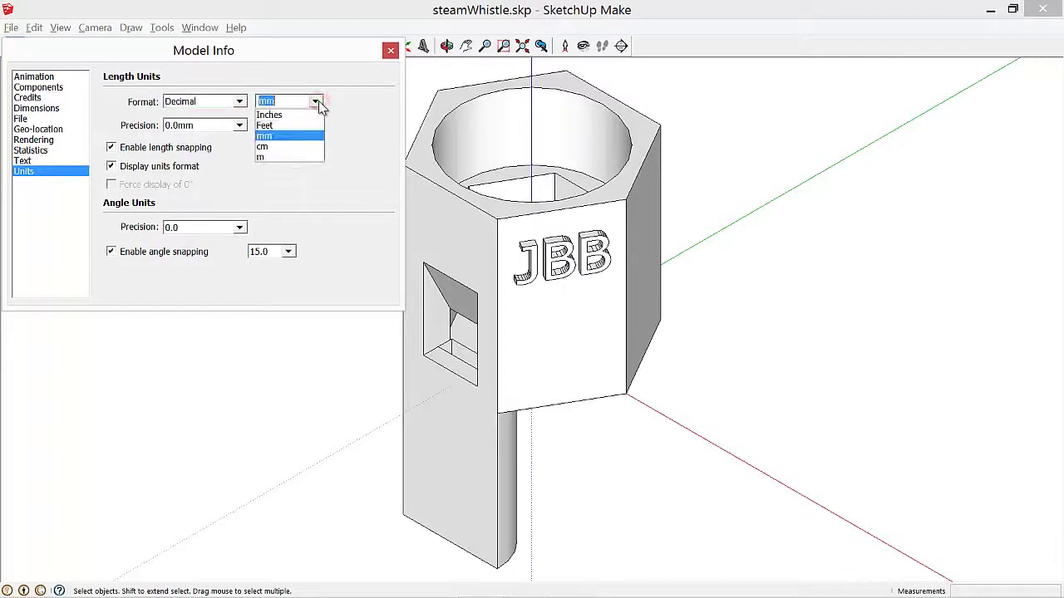
click(318, 100)
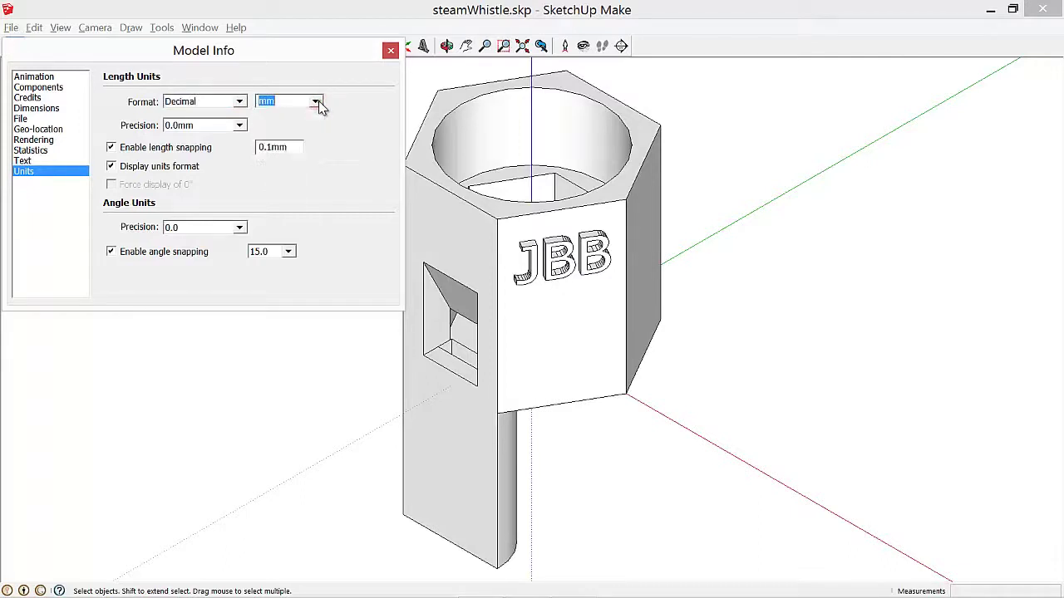
click(319, 101)
click(319, 101)
click(239, 125)
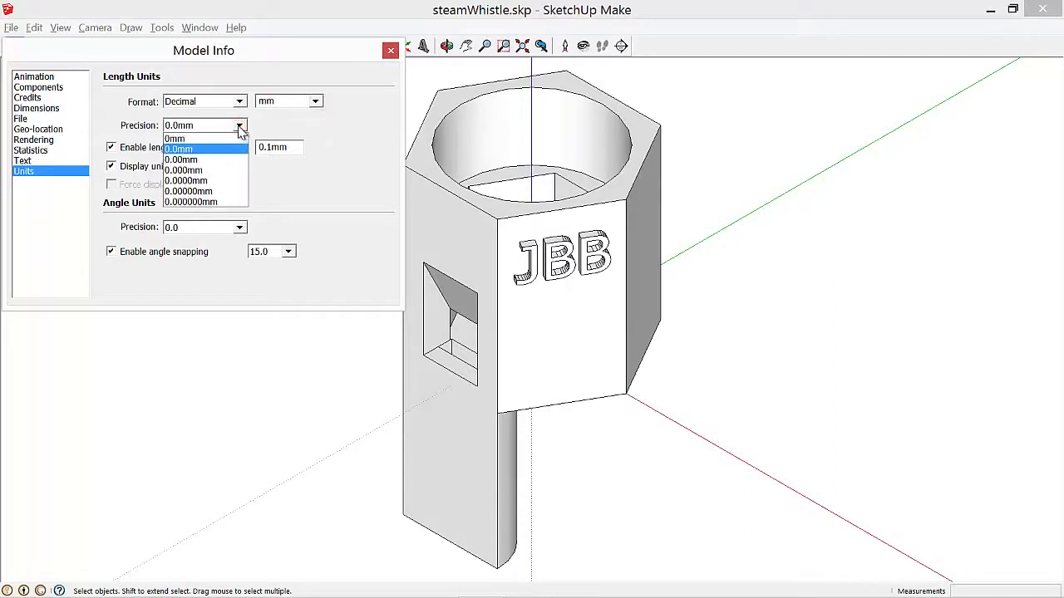
click(239, 129)
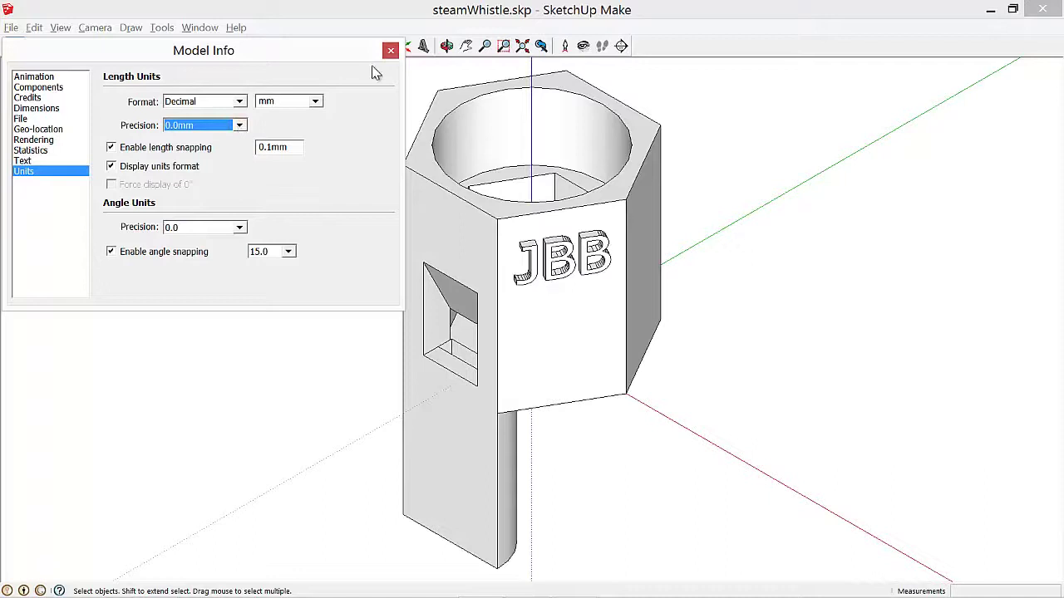
click(390, 51)
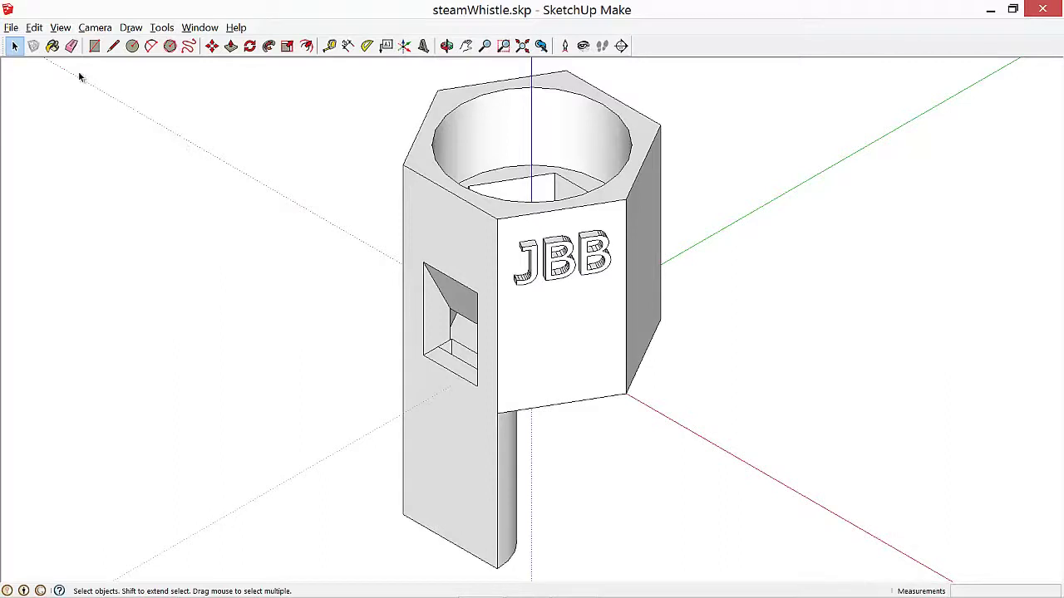
Turn on the Views toolbar so the standard camera view buttons stay on screen.
click(60, 29)
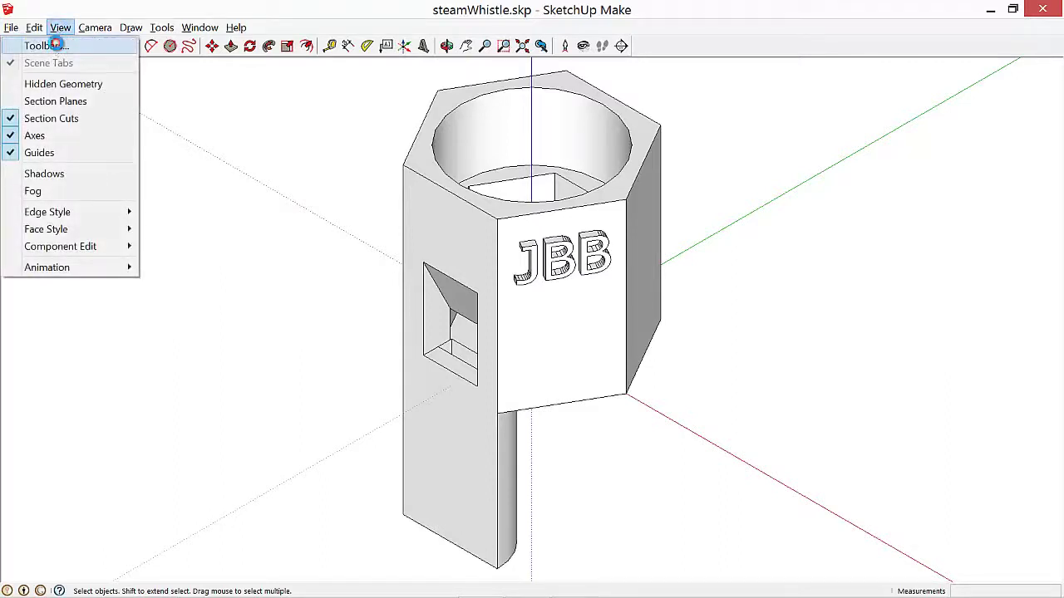
click(53, 44)
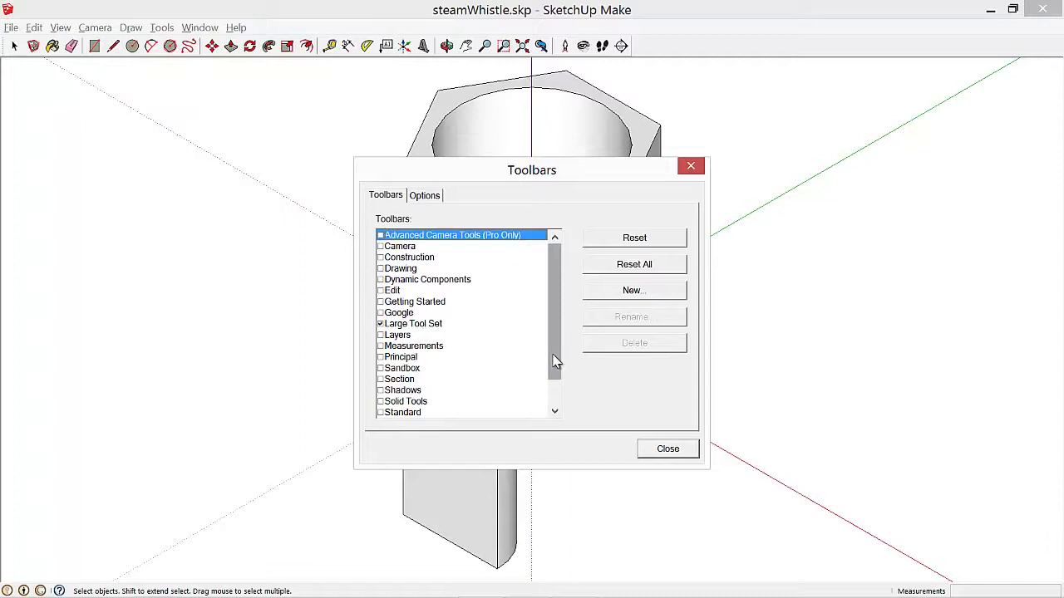
drag(555, 361, 553, 411)
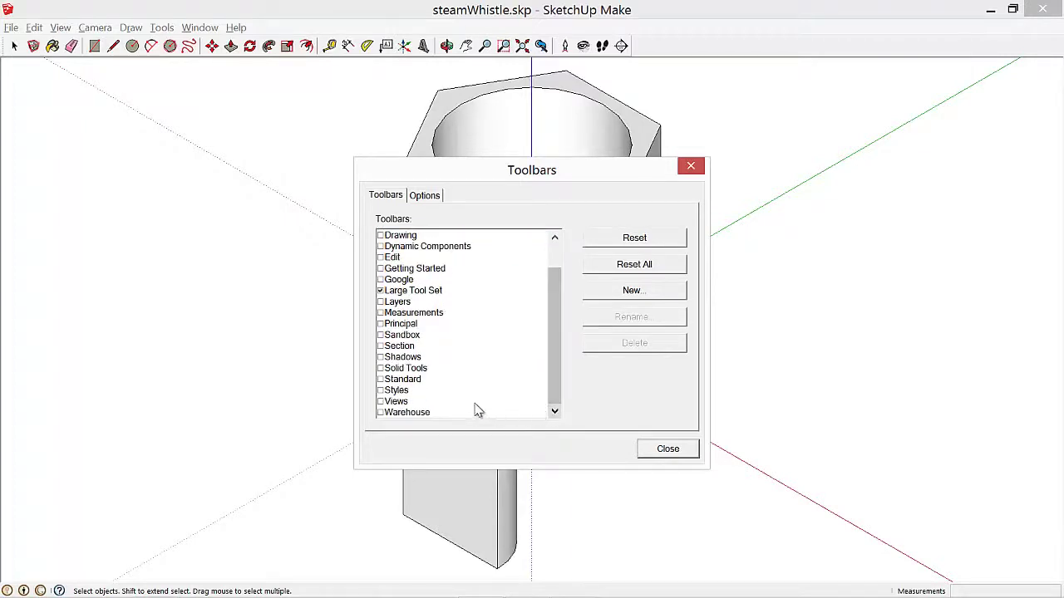
click(399, 402)
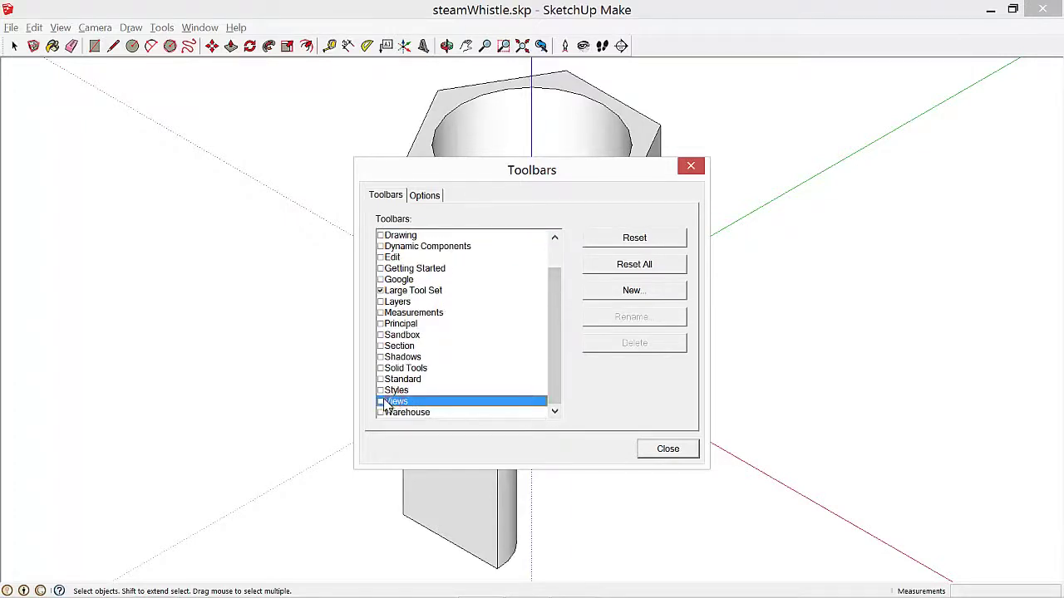
click(380, 402)
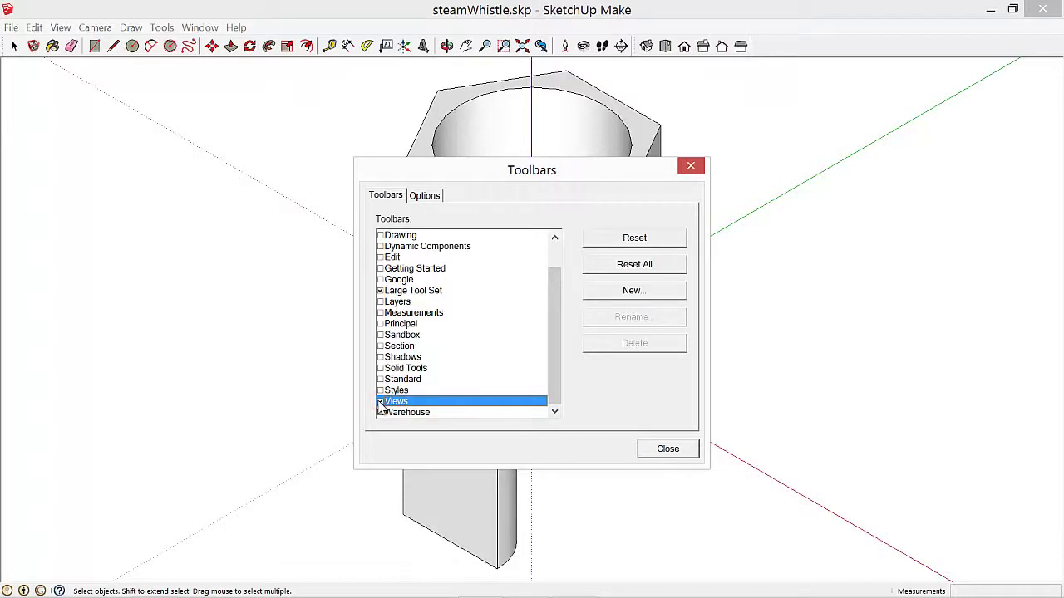
click(669, 449)
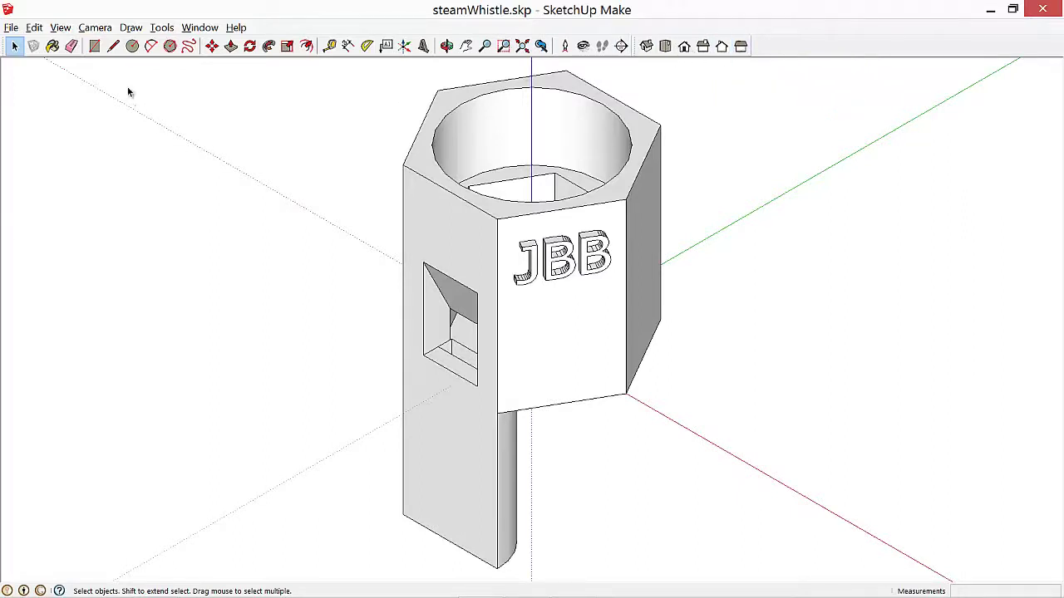
click(96, 29)
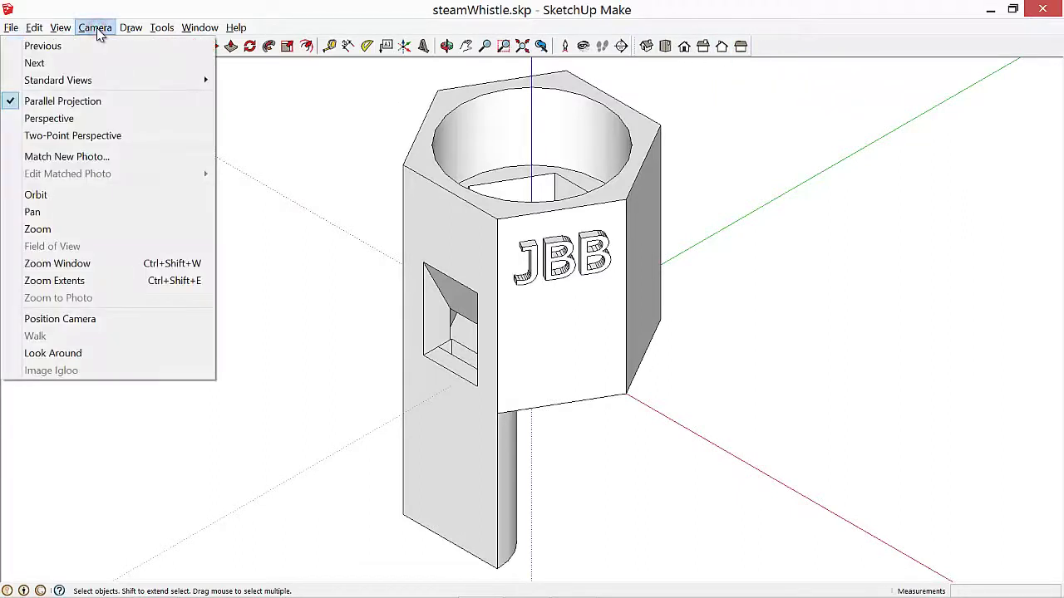
mouse_move(89, 80)
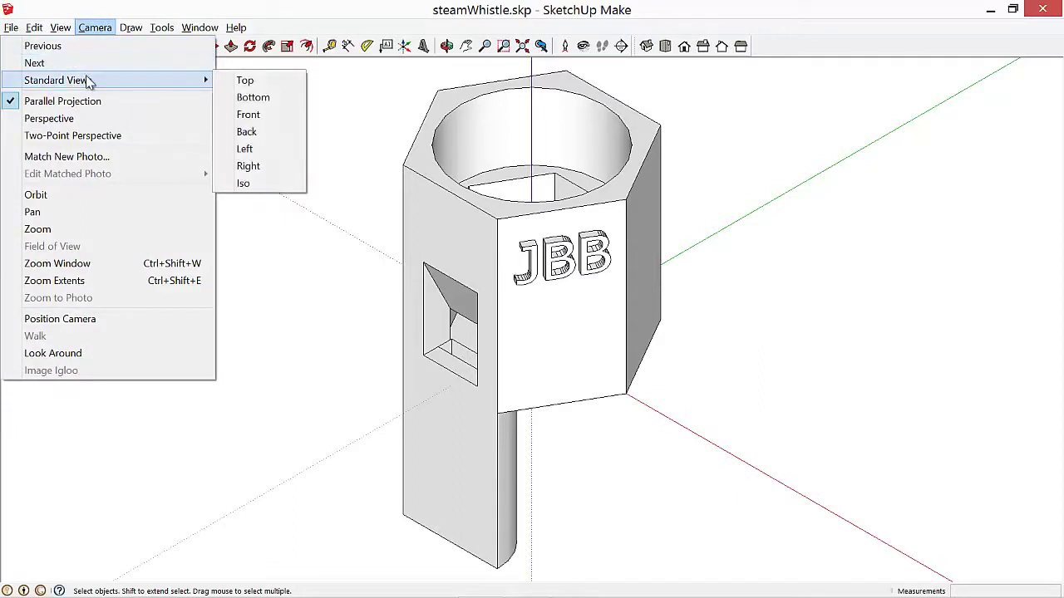
click(260, 98)
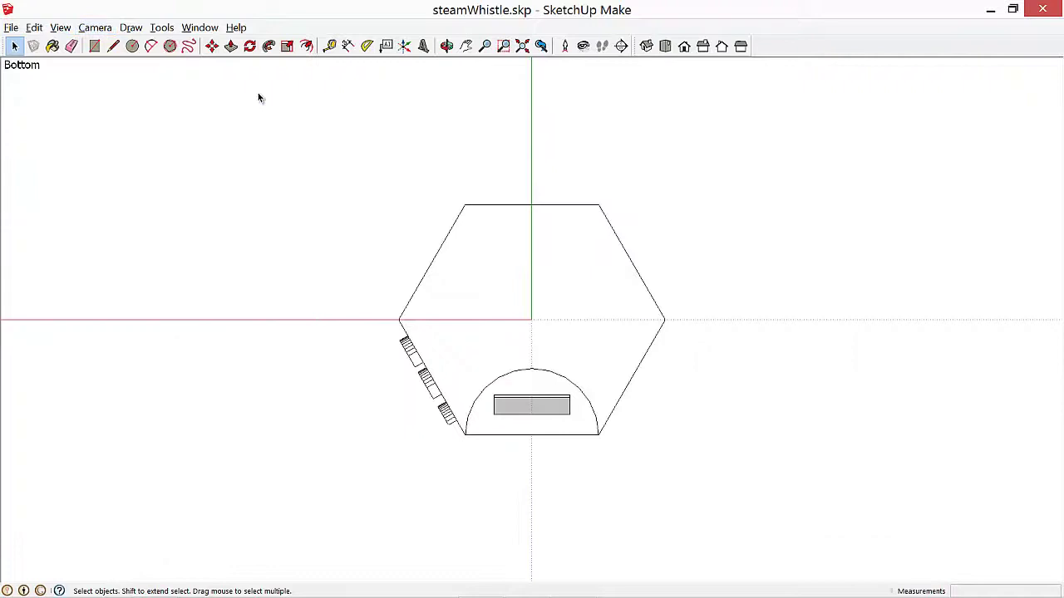
click(684, 46)
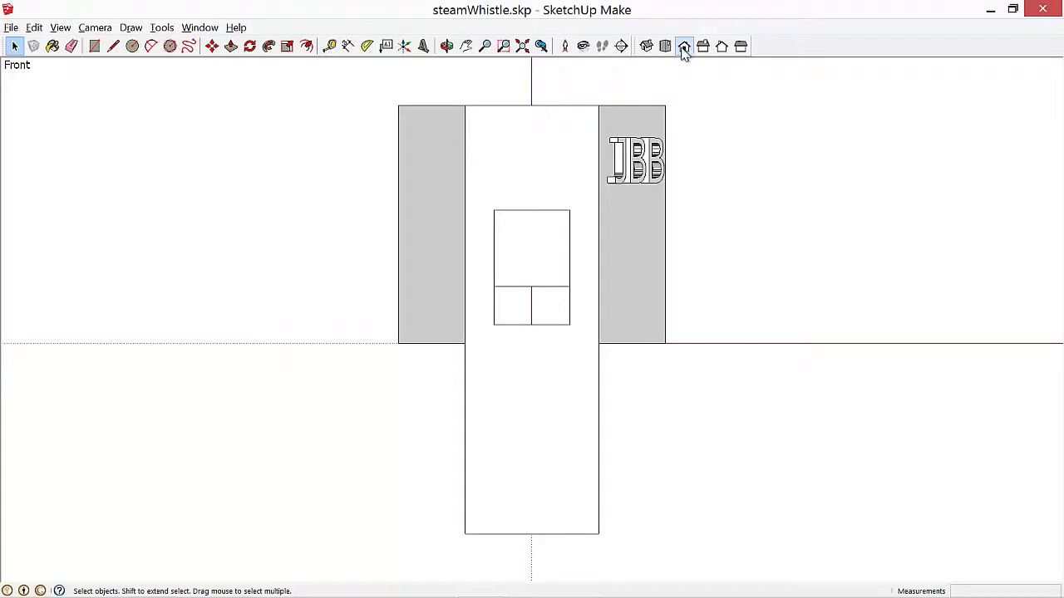
click(647, 46)
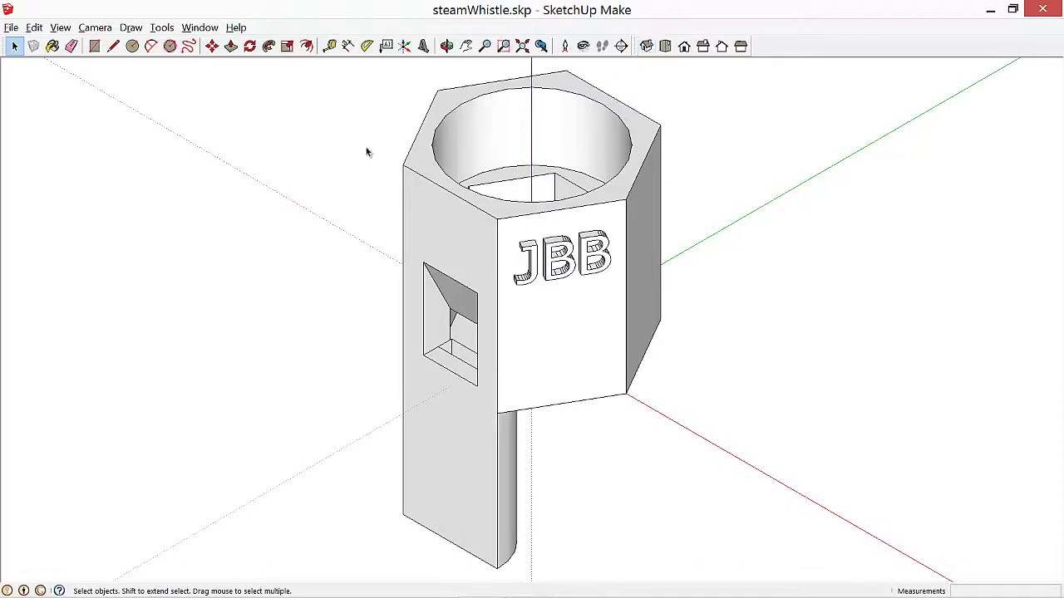
Dimension the JBB face's 25.0mm height and the 14.0mm top hexagon edge.
click(349, 48)
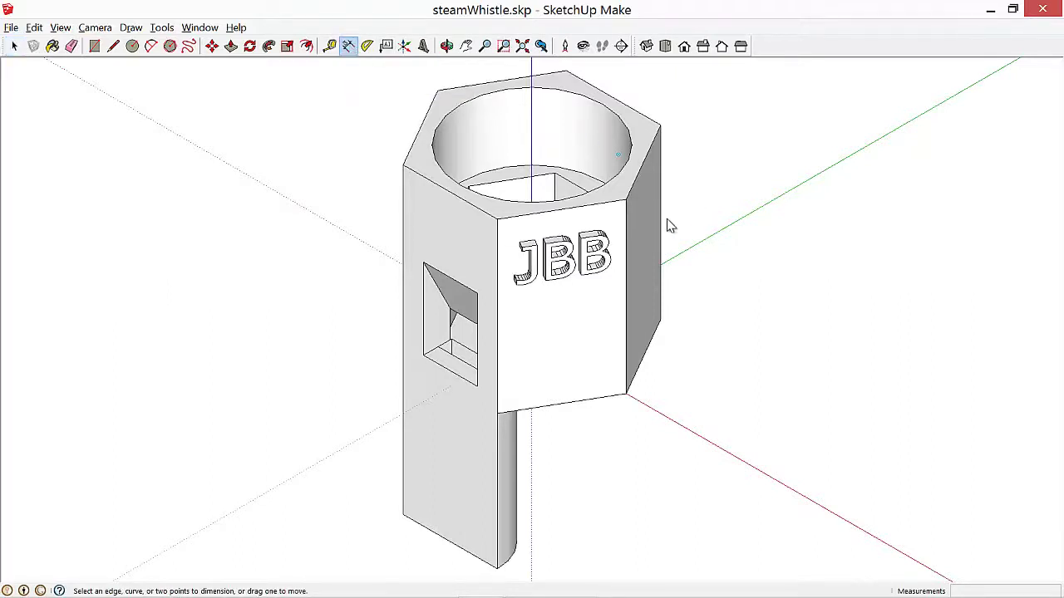
click(621, 202)
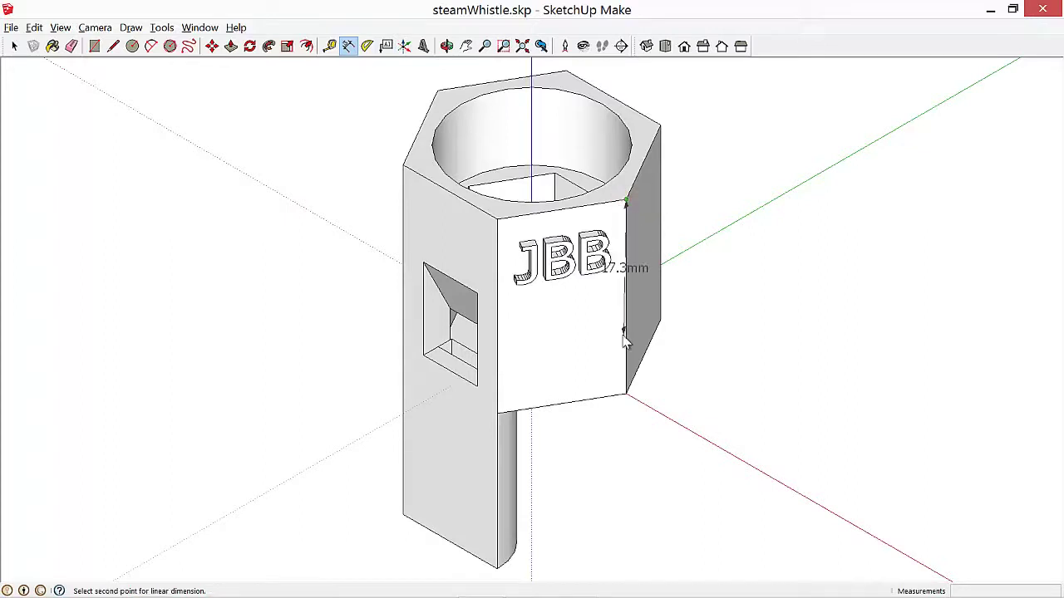
click(626, 395)
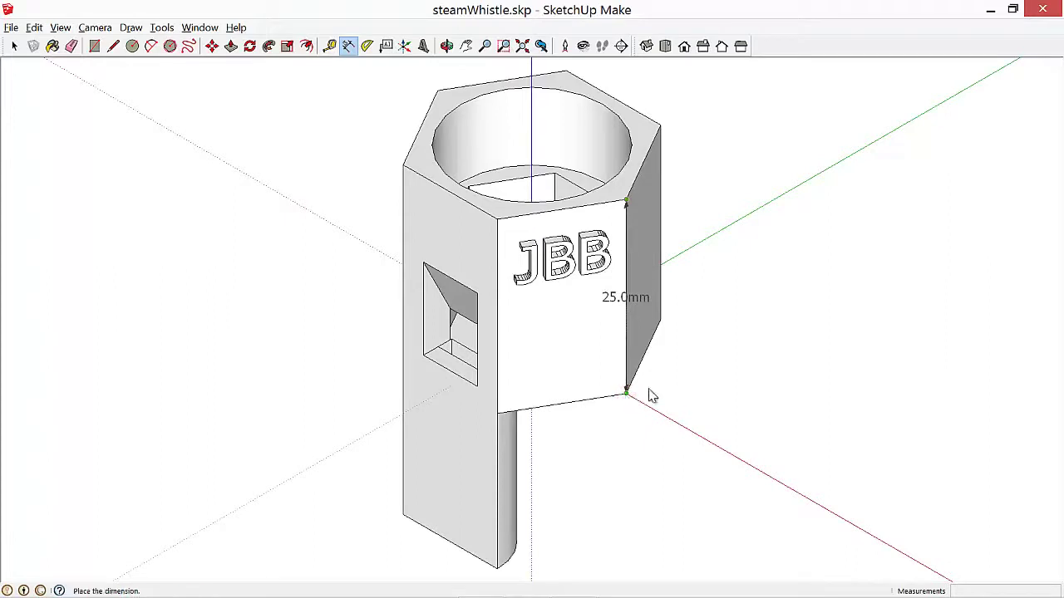
click(741, 389)
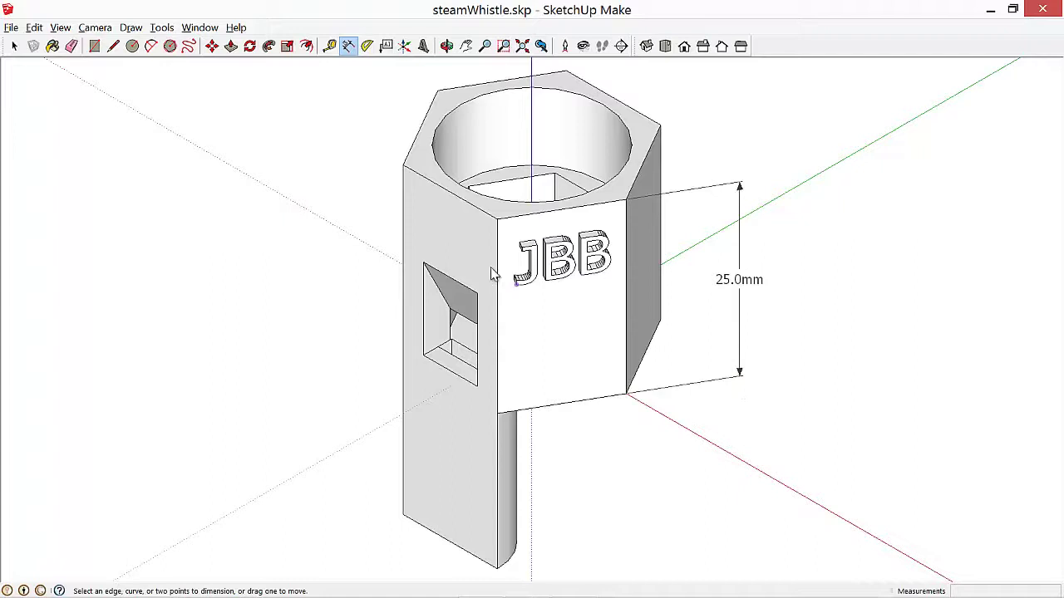
click(403, 169)
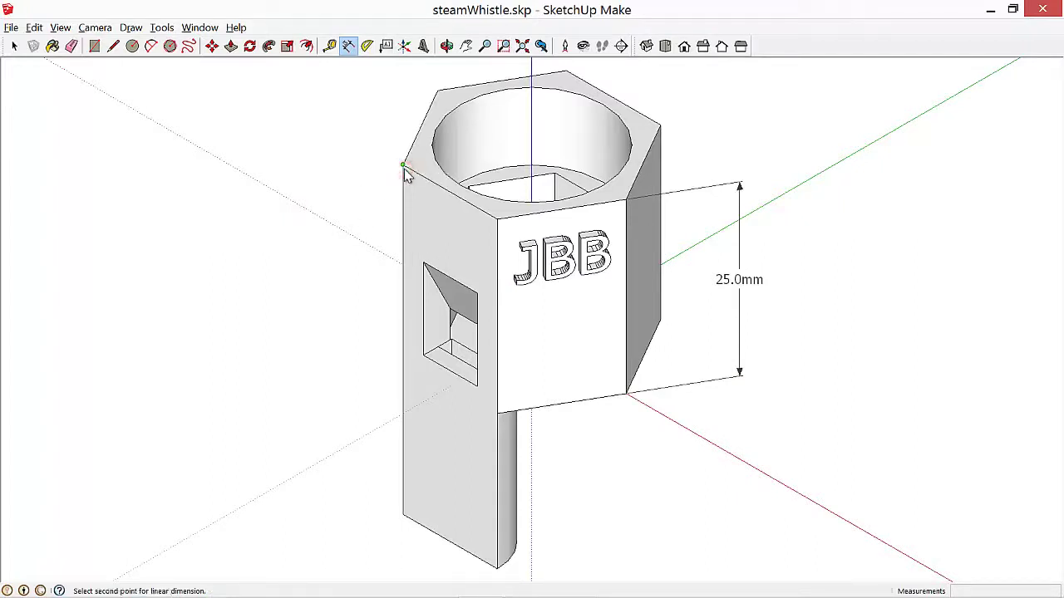
click(496, 221)
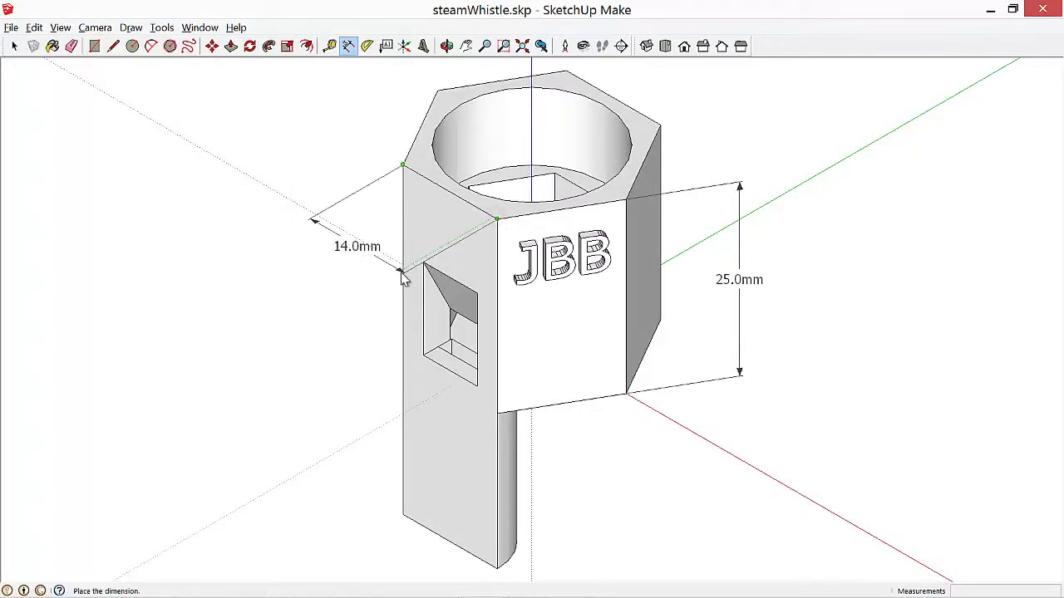
click(347, 338)
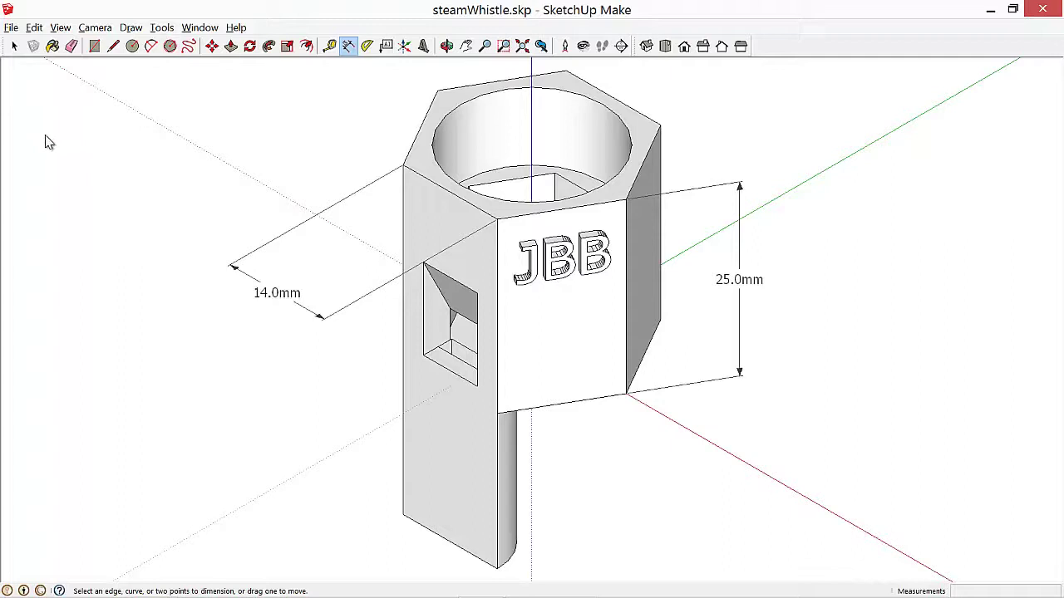
Delete both the 14.0mm and the 25.0mm dimensions.
click(13, 47)
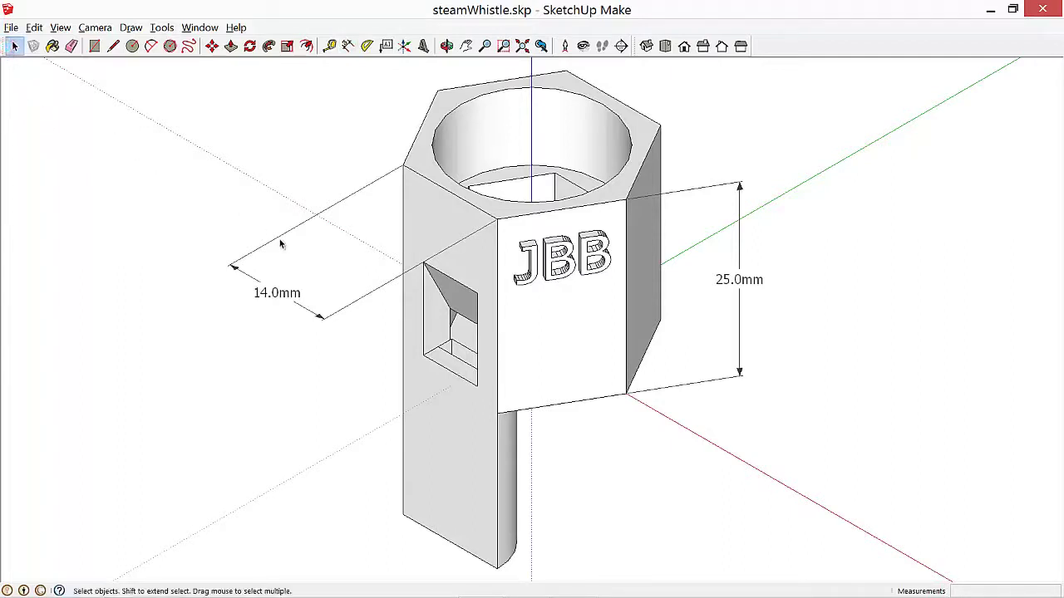
click(233, 268)
key(Delete)
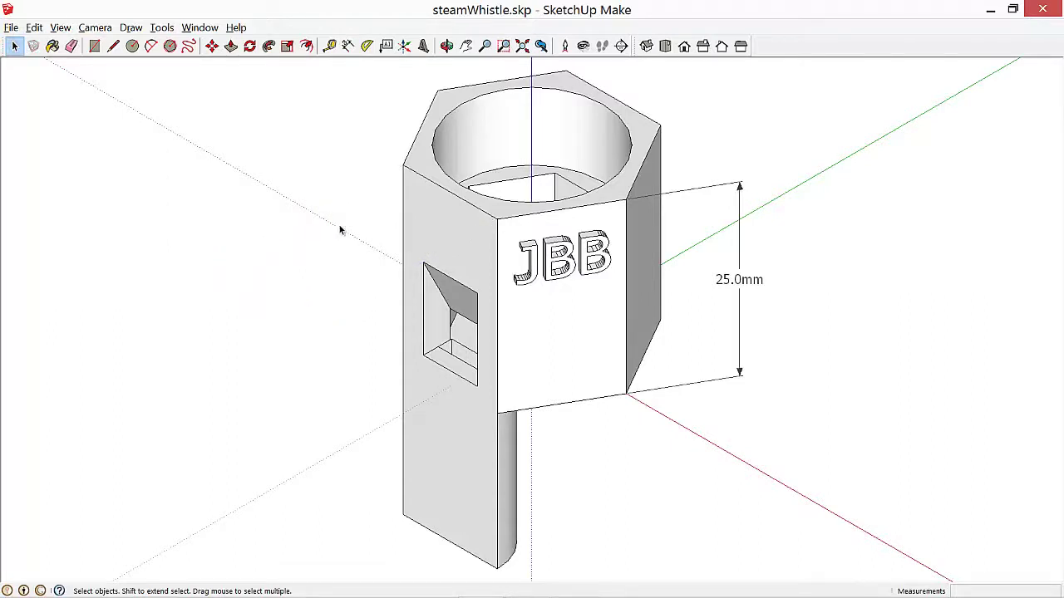
click(739, 185)
click(739, 186)
key(Delete)
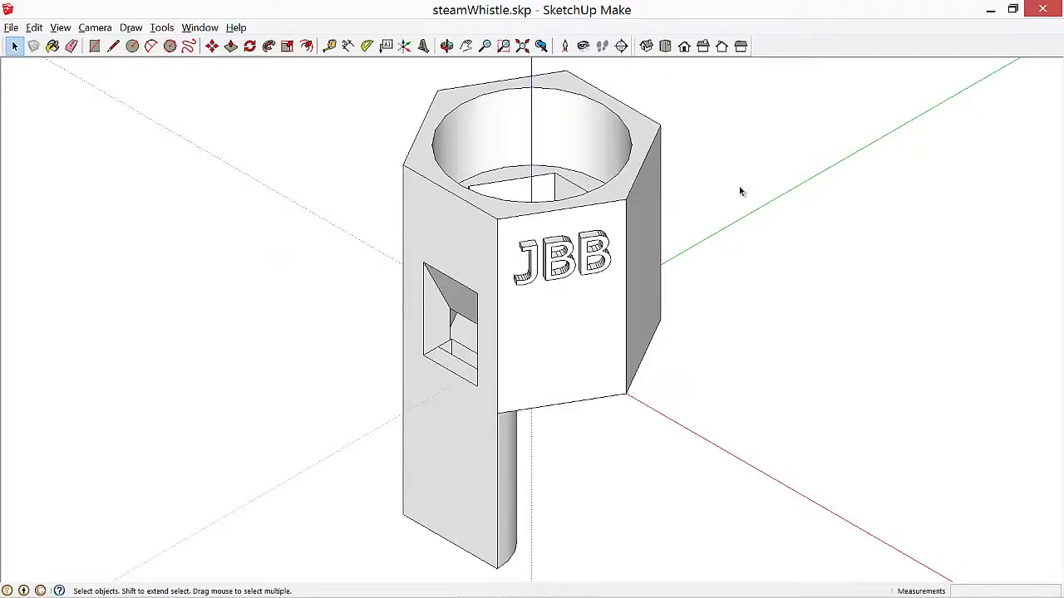
From Right view, orbit and zoom out to show the mouthpiece's far side.
click(703, 48)
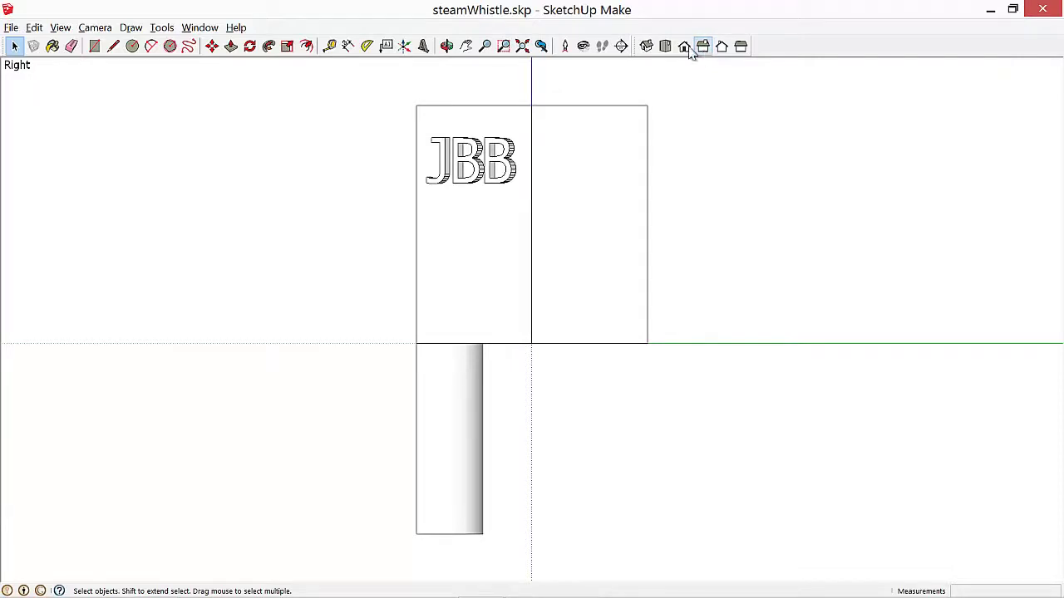
click(447, 46)
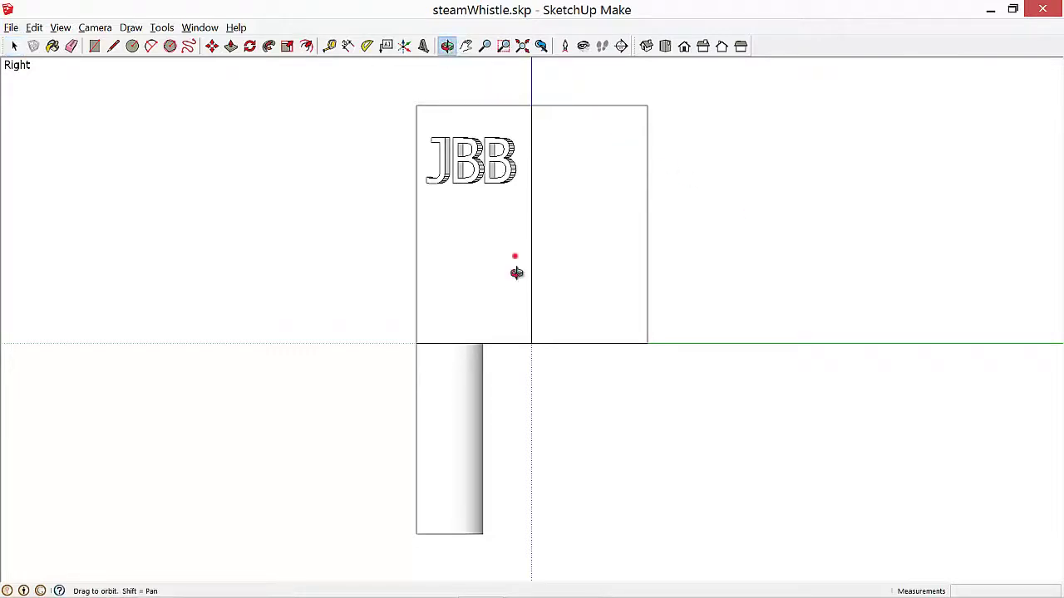
drag(515, 271, 415, 380)
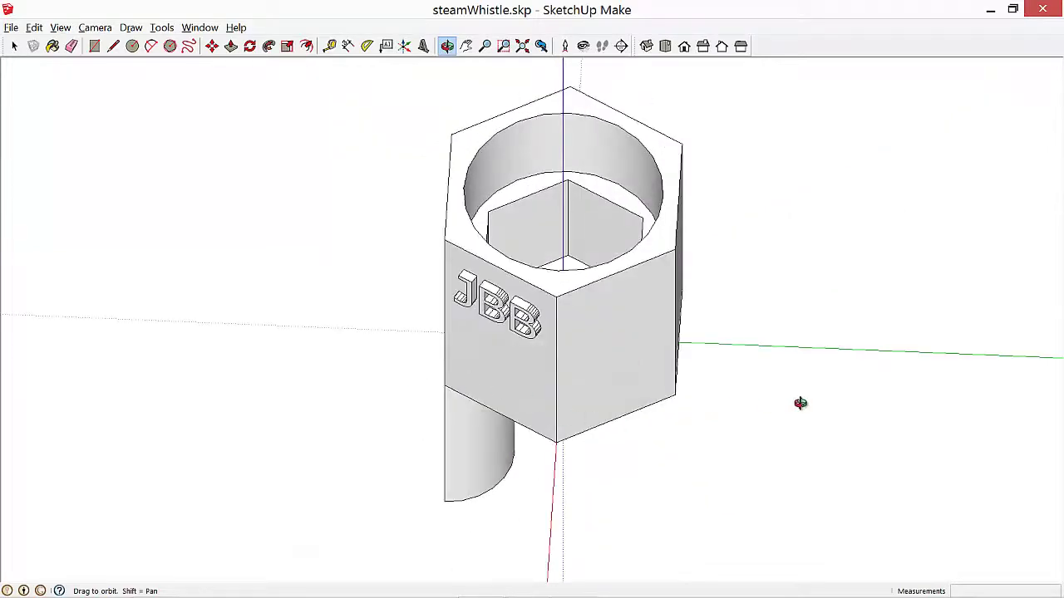
drag(800, 403, 532, 283)
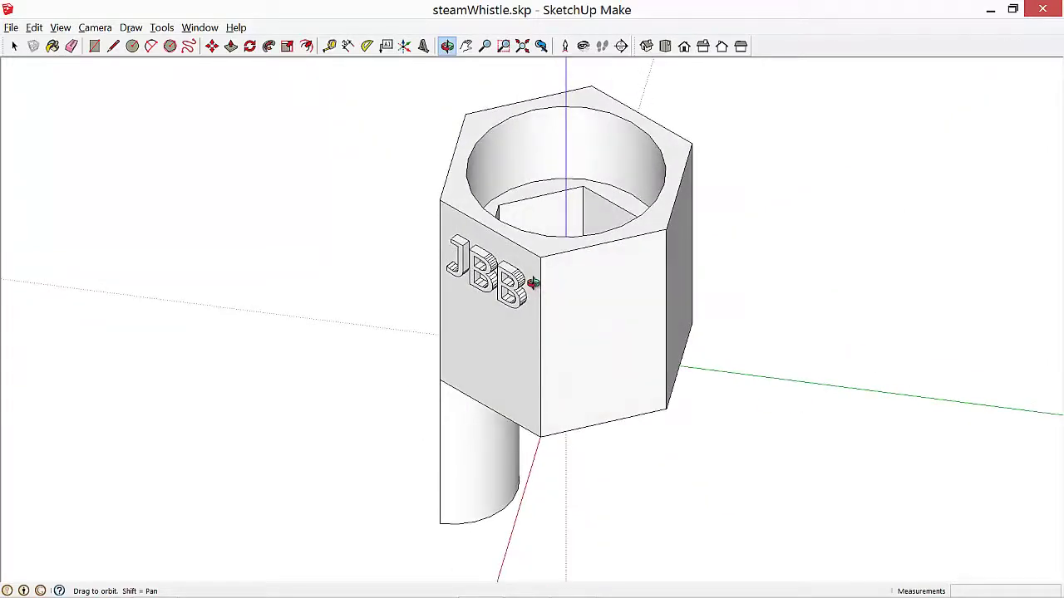
scroll(533, 284, down, 4)
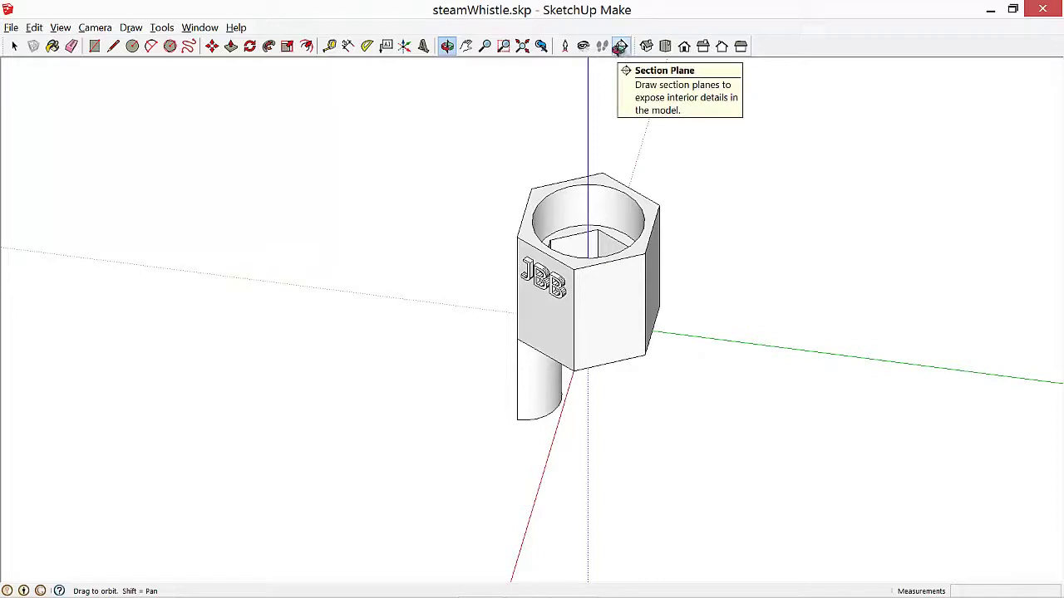
Place a section plane on the mouthpiece's front face and select it.
click(162, 28)
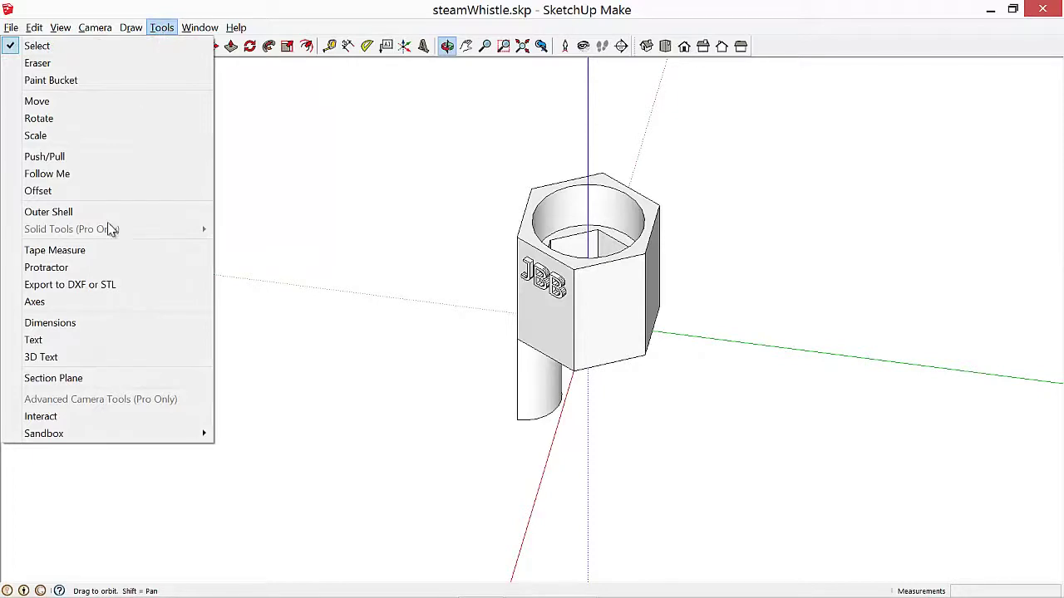
click(106, 377)
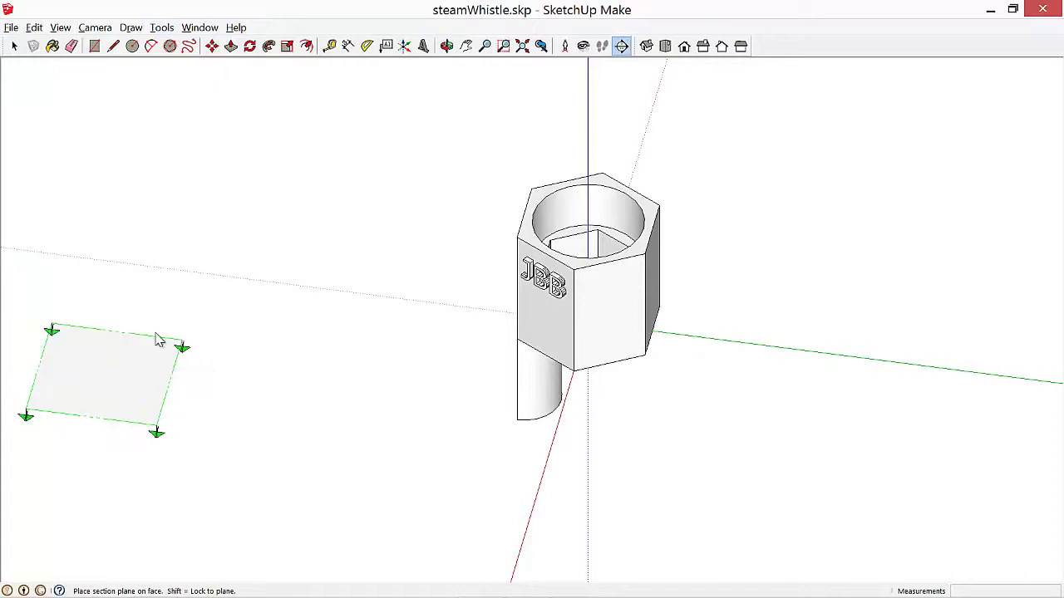
click(611, 328)
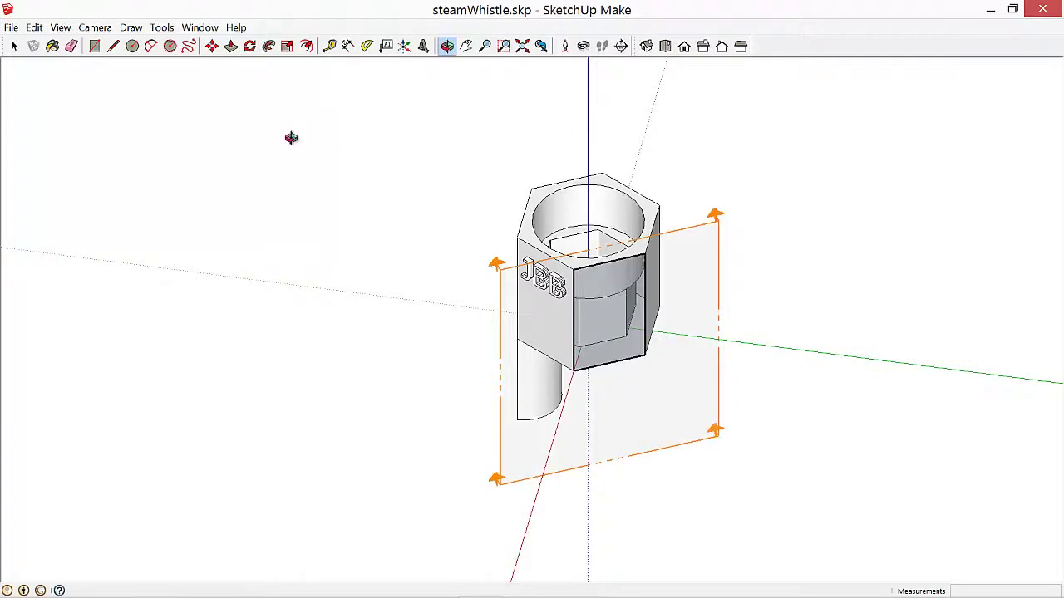
click(14, 46)
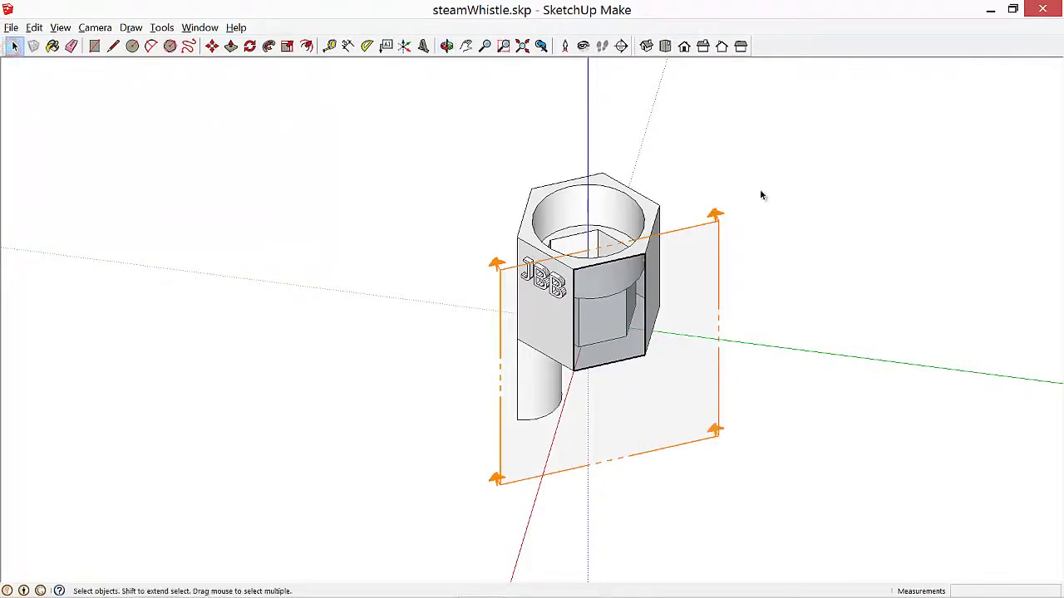
click(716, 225)
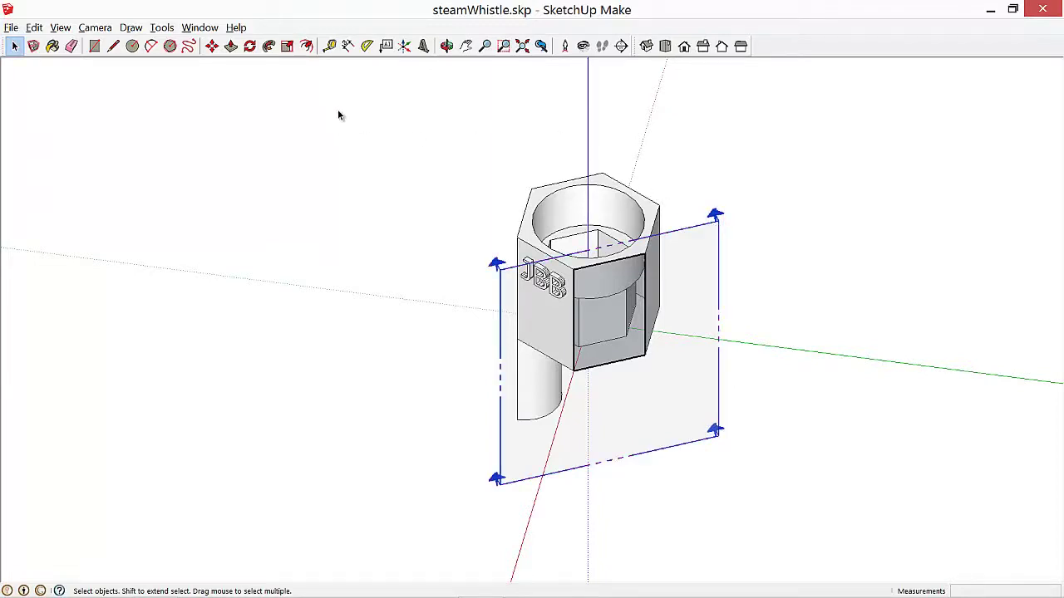
Move the section plane 14.7mm into the model, then orbit to inspect the exposed airway.
click(212, 45)
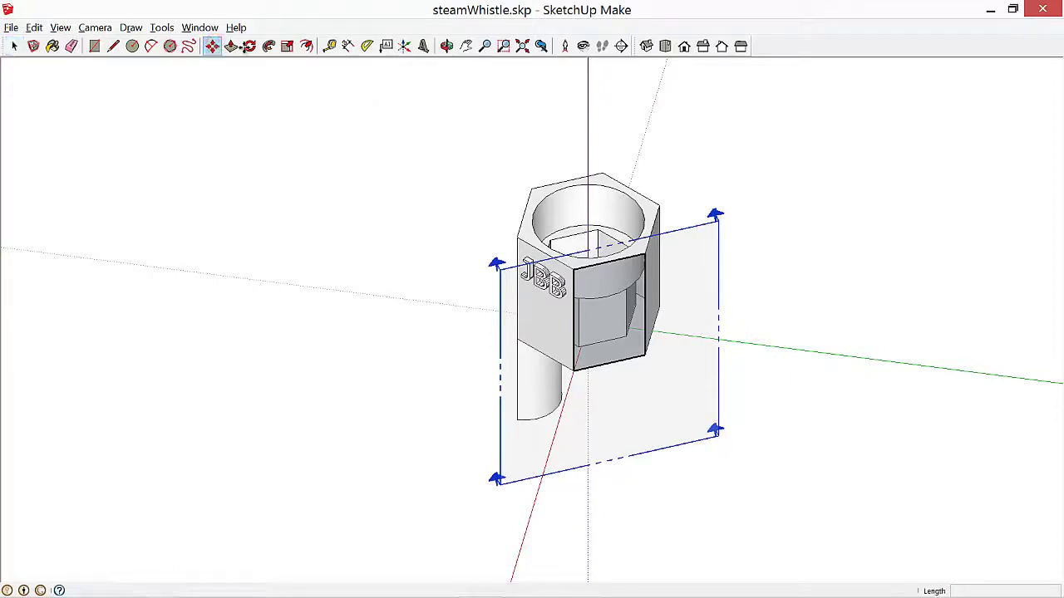
click(692, 227)
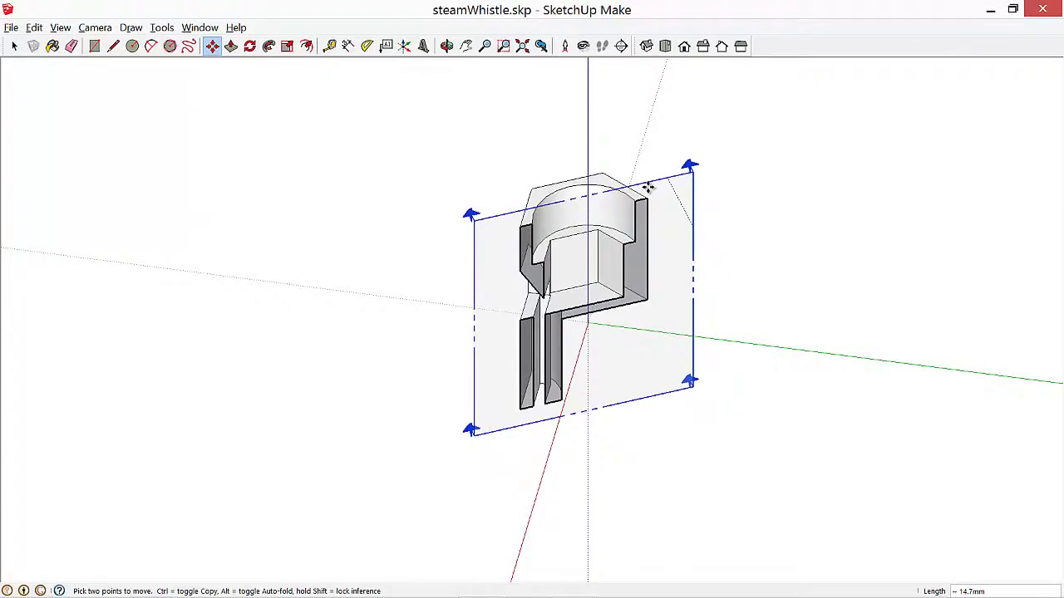
click(648, 188)
click(447, 46)
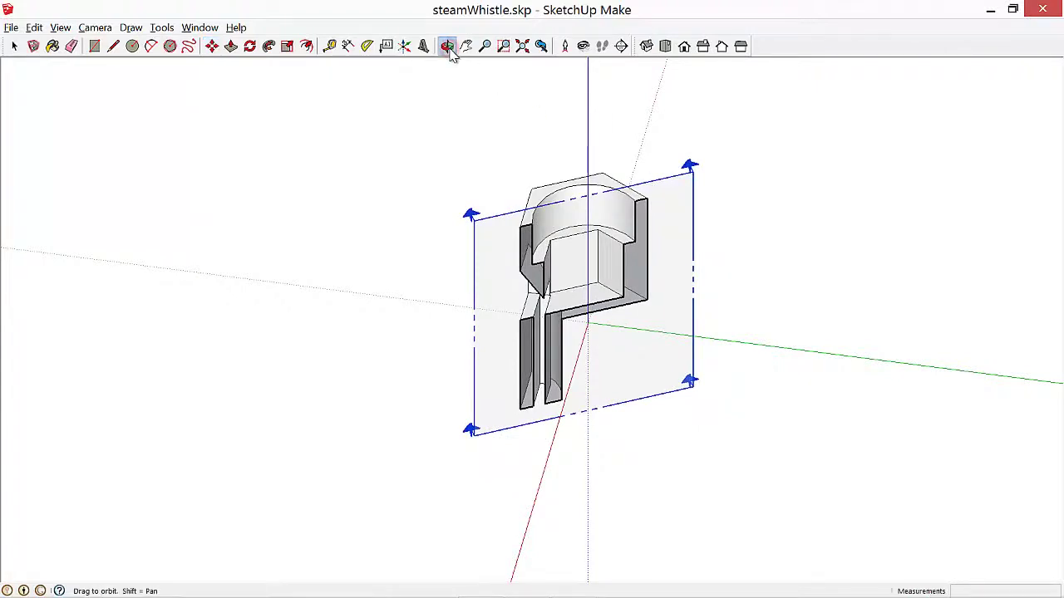
drag(577, 503, 859, 318)
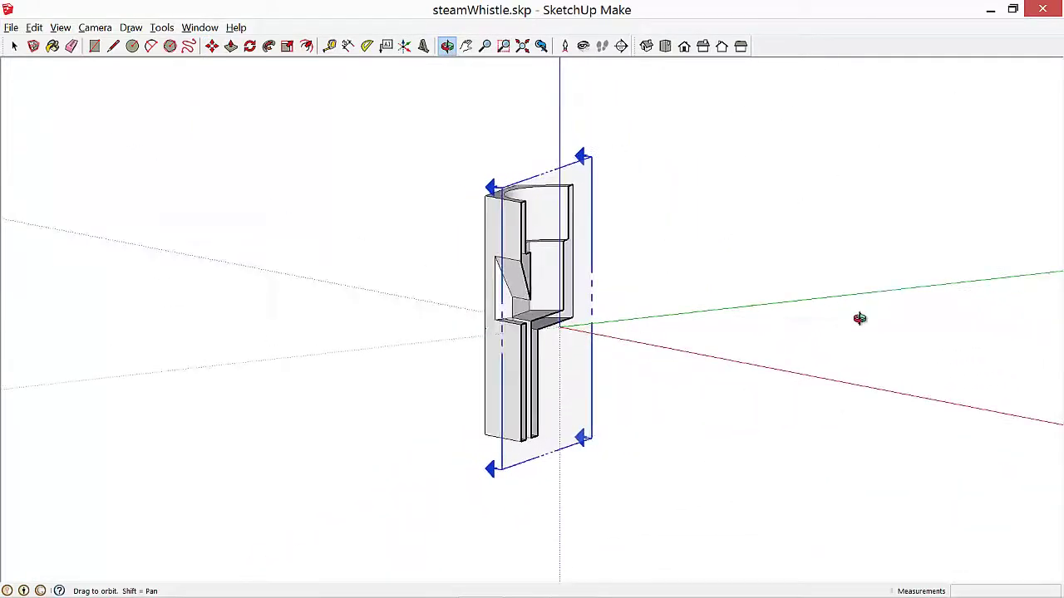
drag(767, 271, 467, 332)
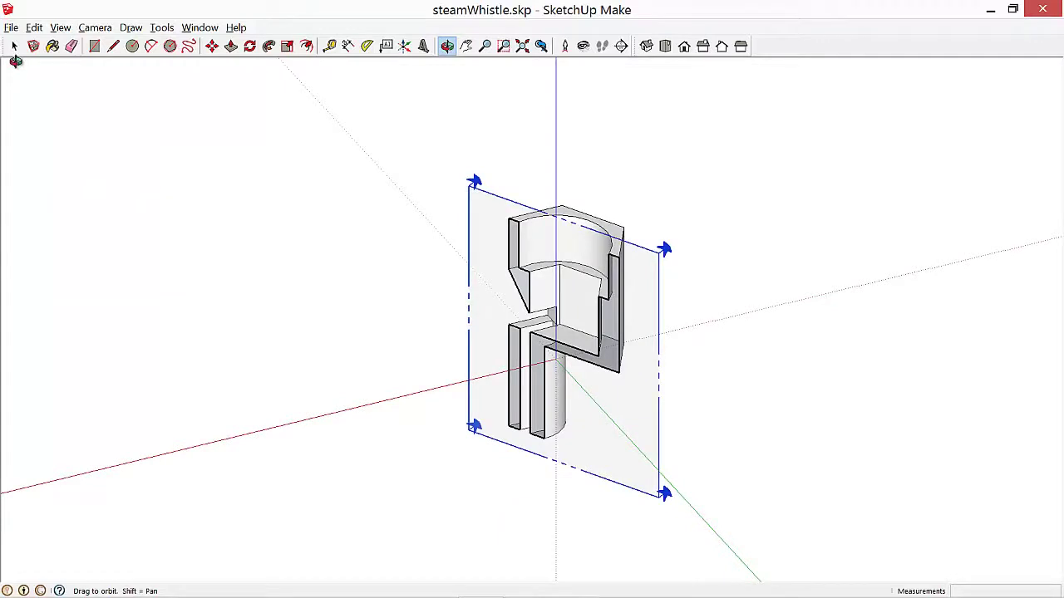
click(15, 46)
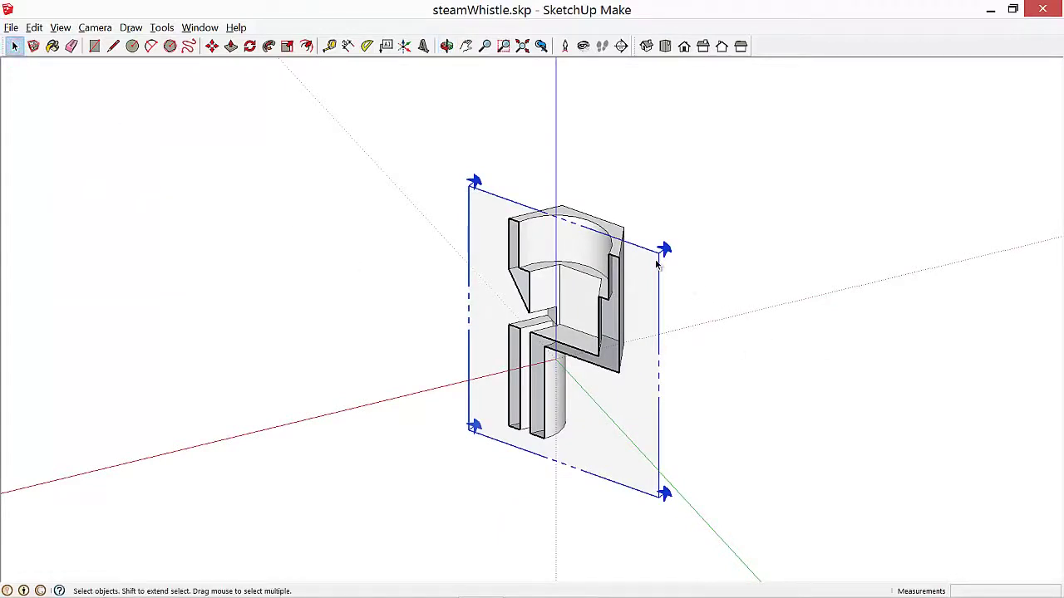
Delete the old section plane and cut the mouthpiece with a new one in Right view.
key(Delete)
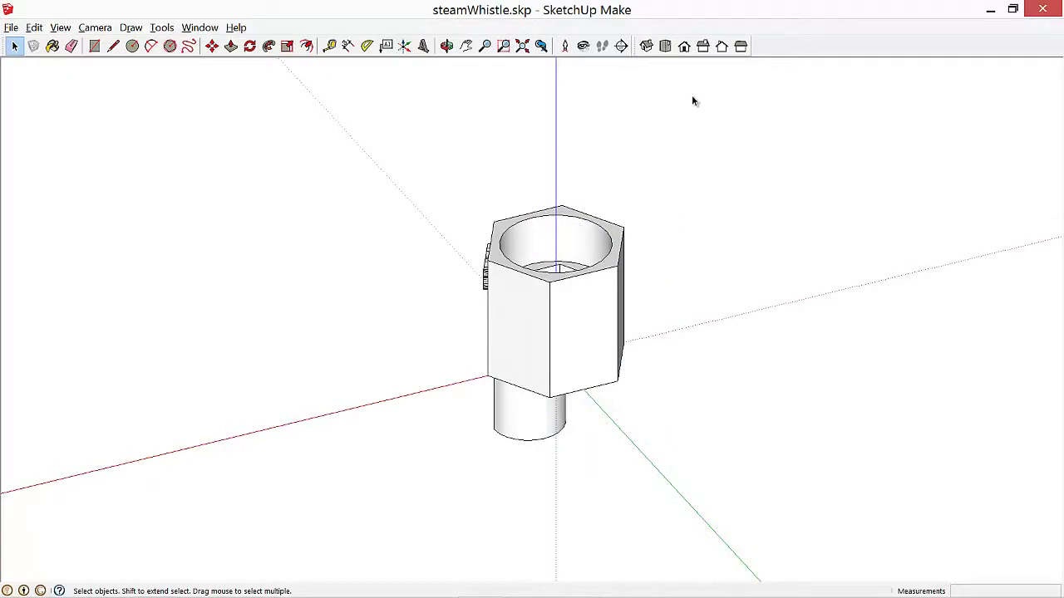
click(703, 47)
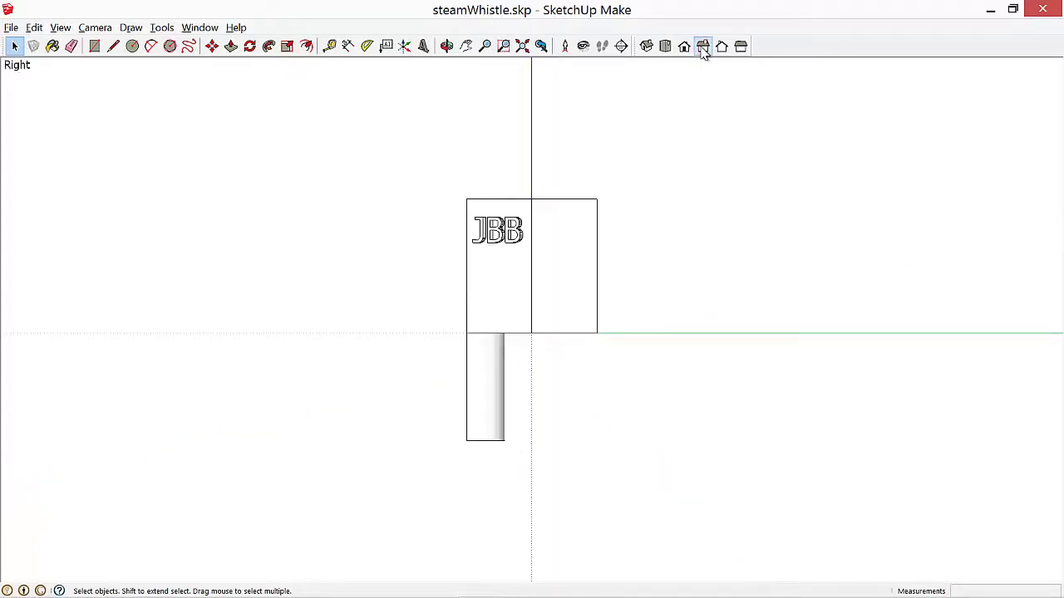
click(621, 47)
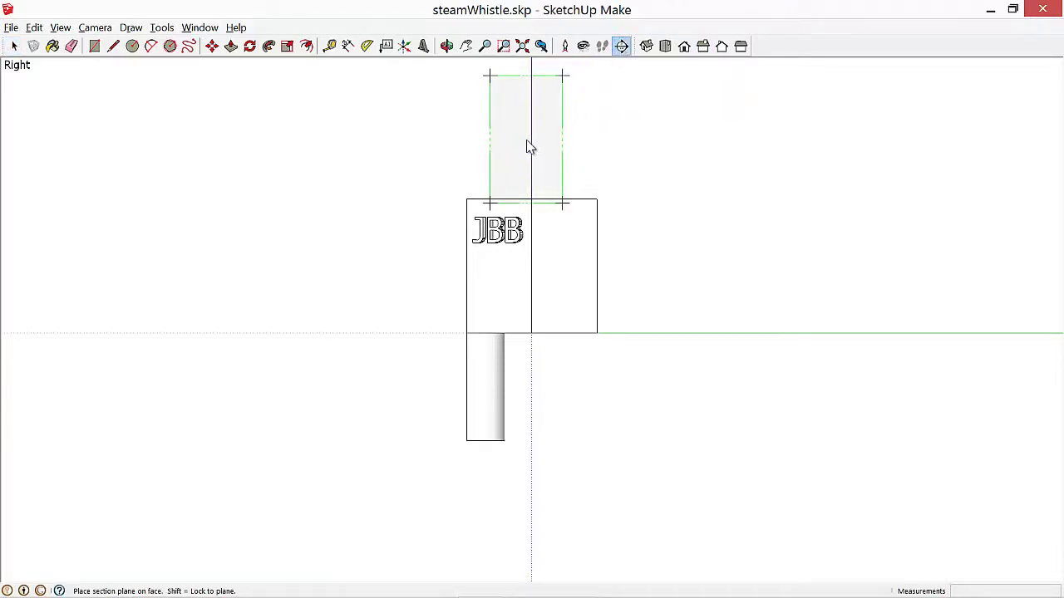
click(531, 147)
key(space)
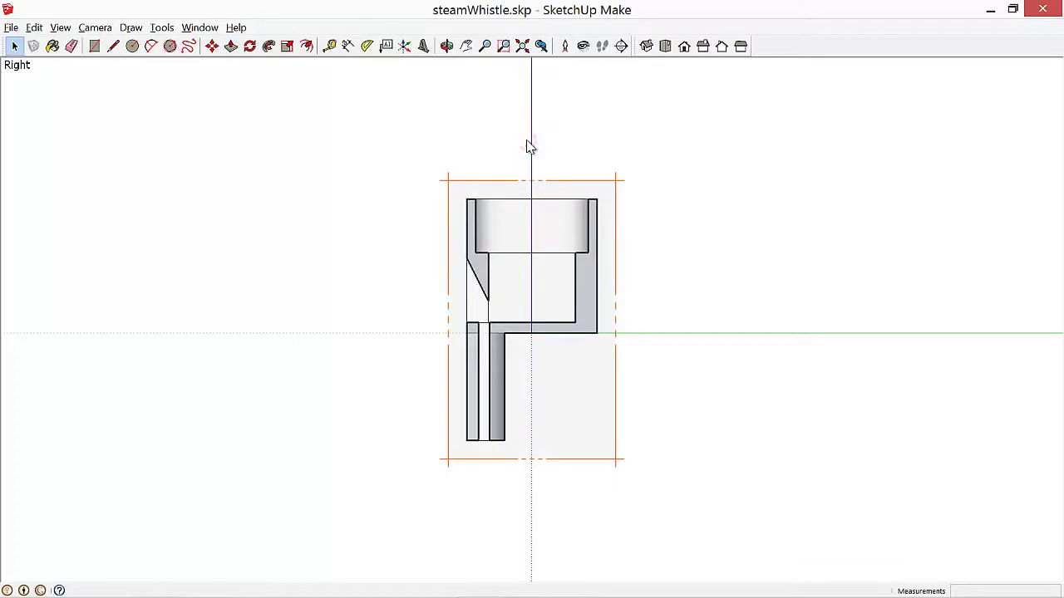
click(14, 48)
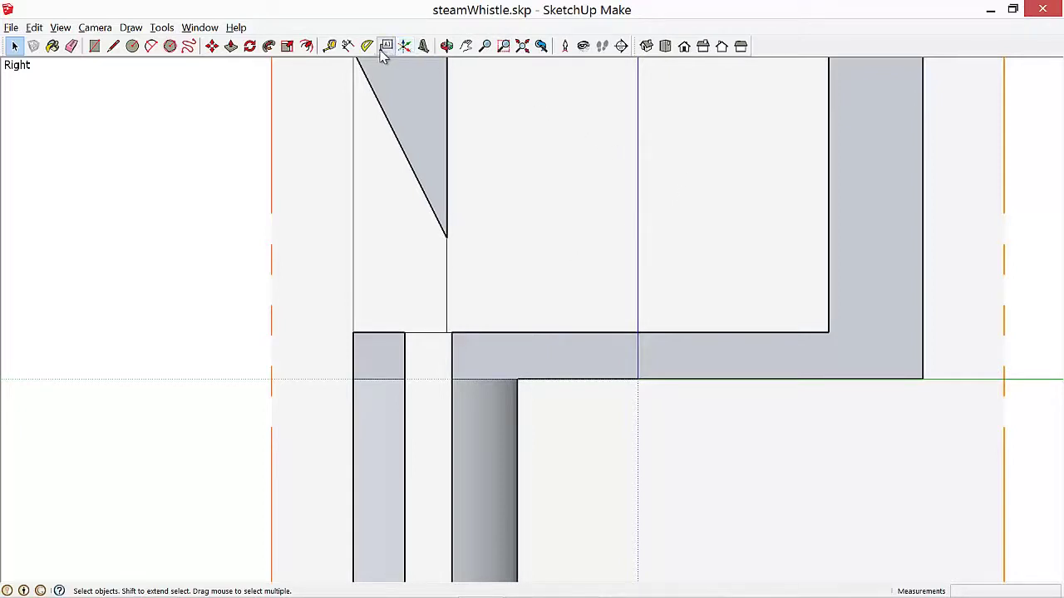
Add a 0.1mm dimension across the blade gap, placed above the blade, and select it.
click(347, 47)
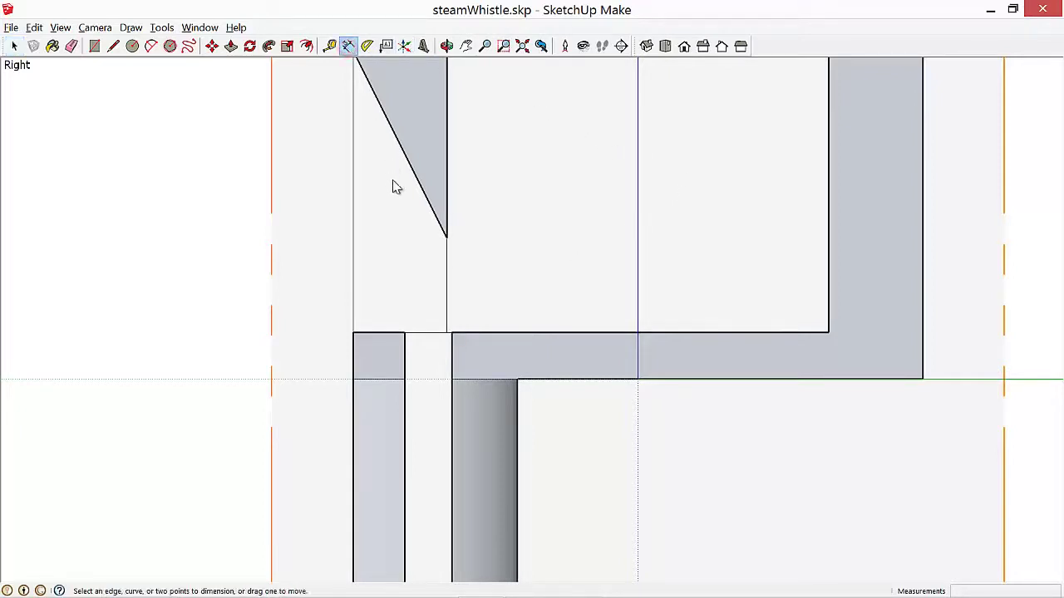
click(447, 334)
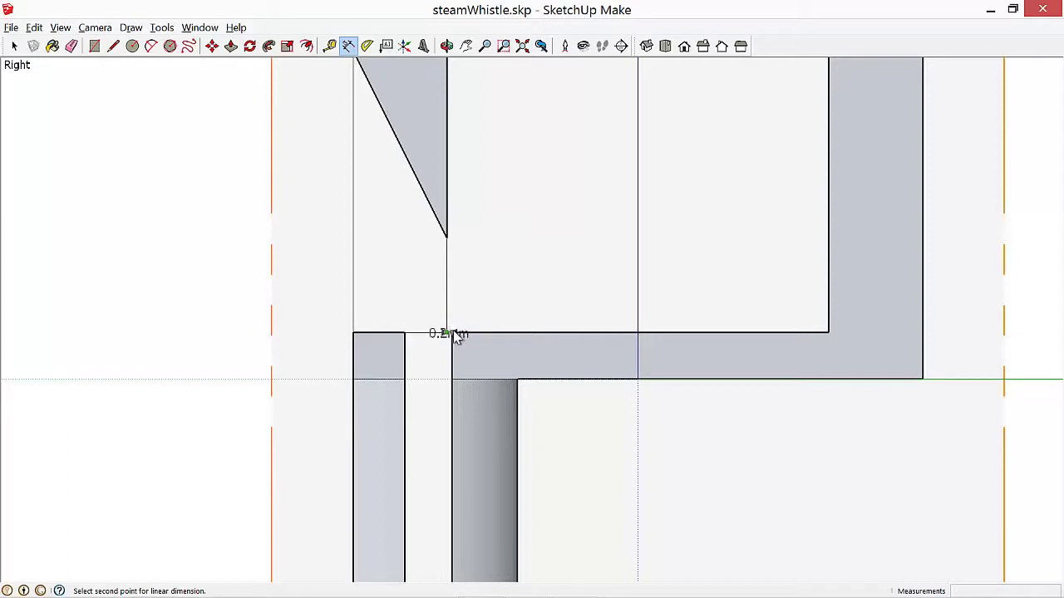
click(452, 335)
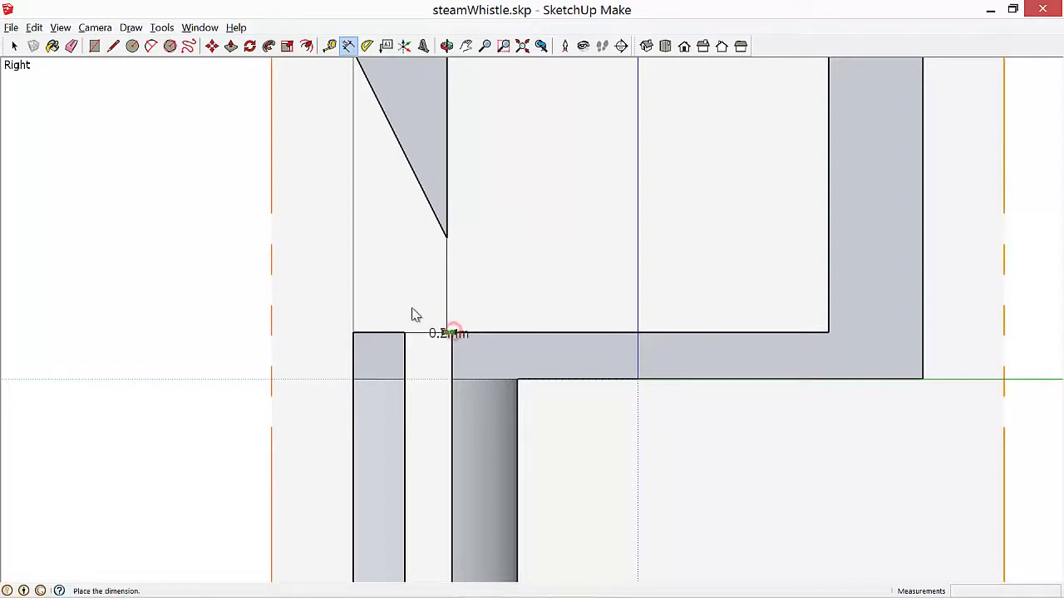
click(157, 153)
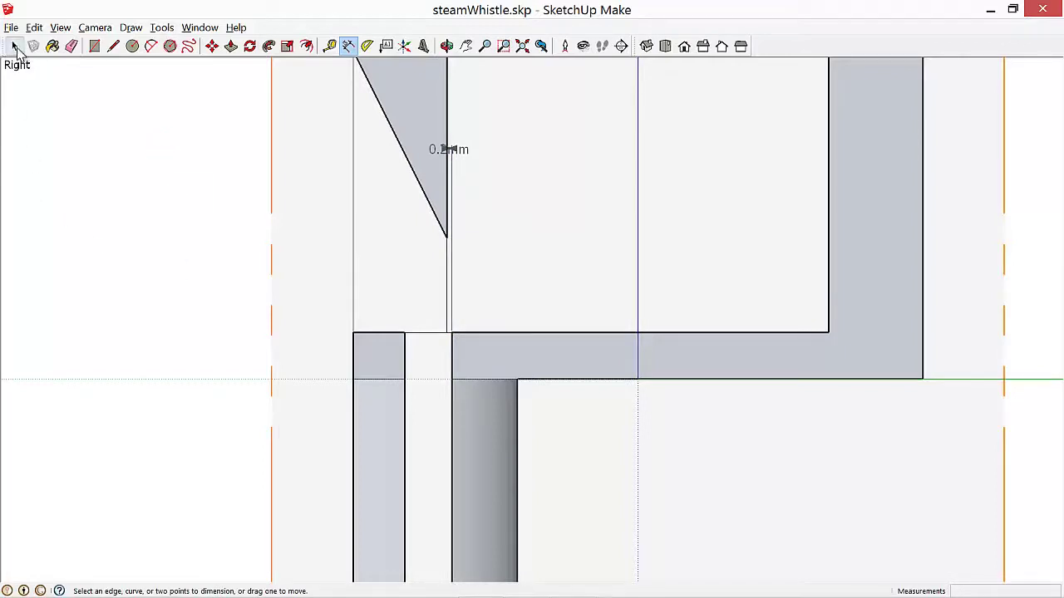
click(15, 46)
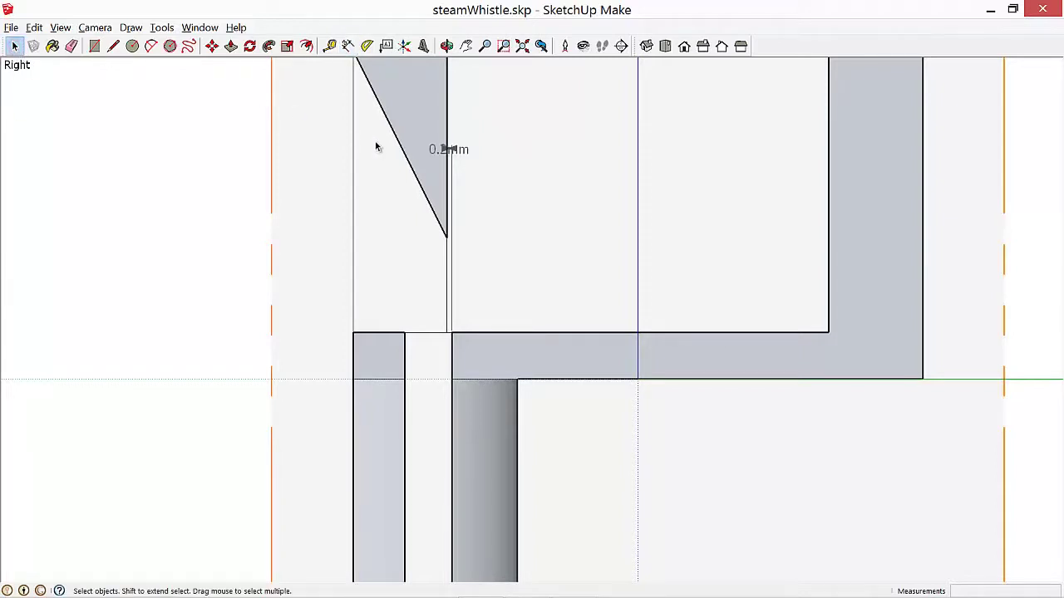
click(461, 150)
Delete the gap dimension and section plane, then show the model in Front and Iso views.
key(Delete)
scroll(463, 153, down, 2)
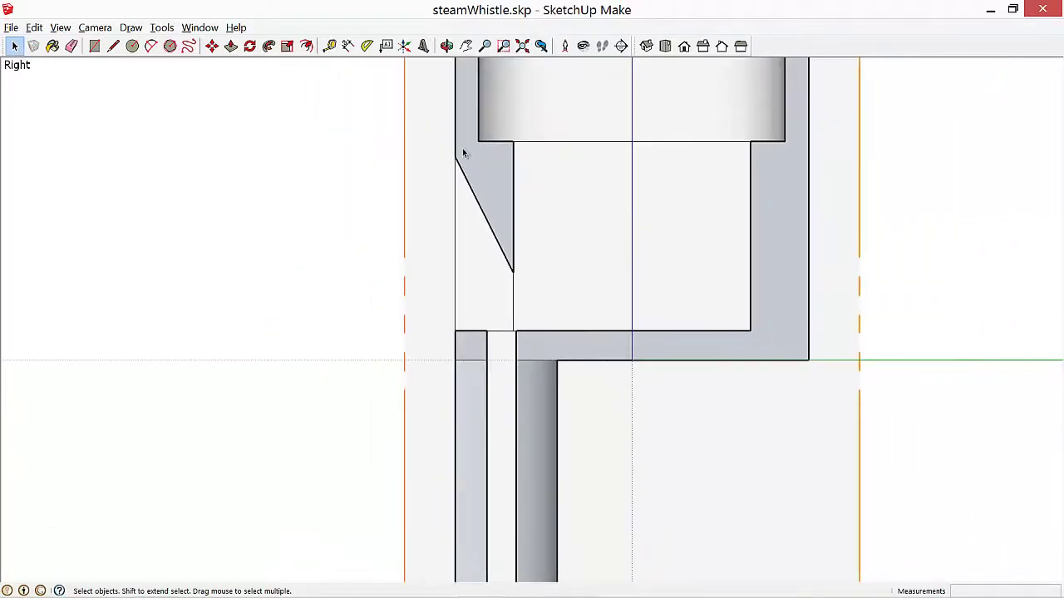
scroll(463, 153, down, 3)
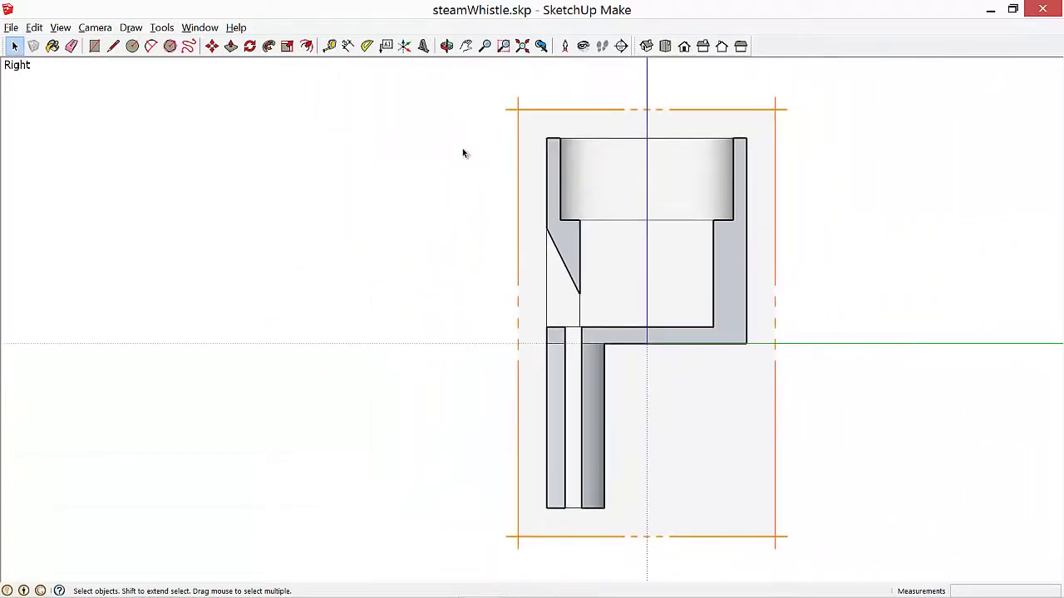
click(776, 111)
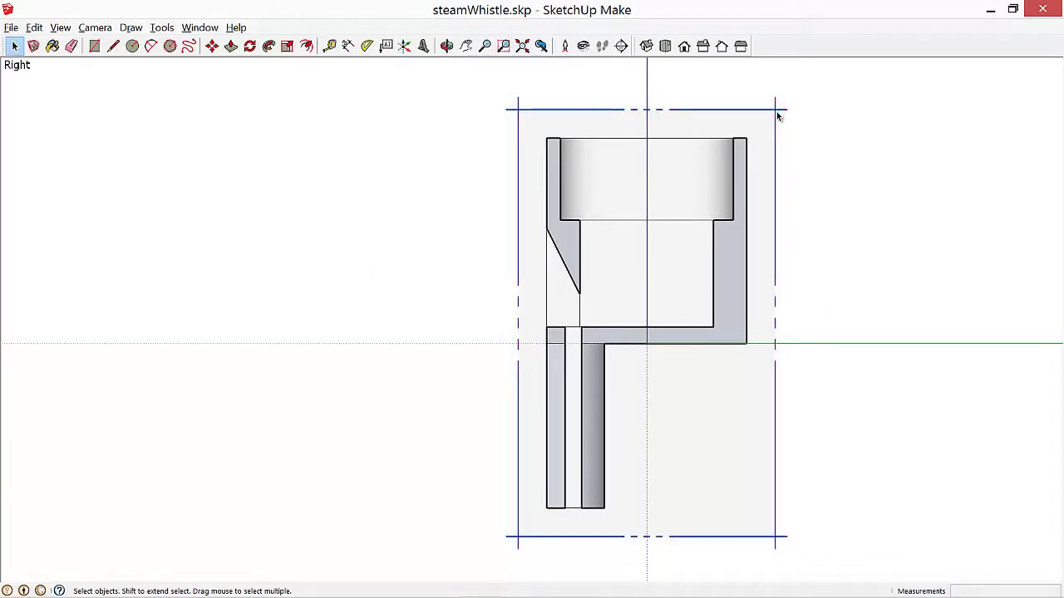
key(Delete)
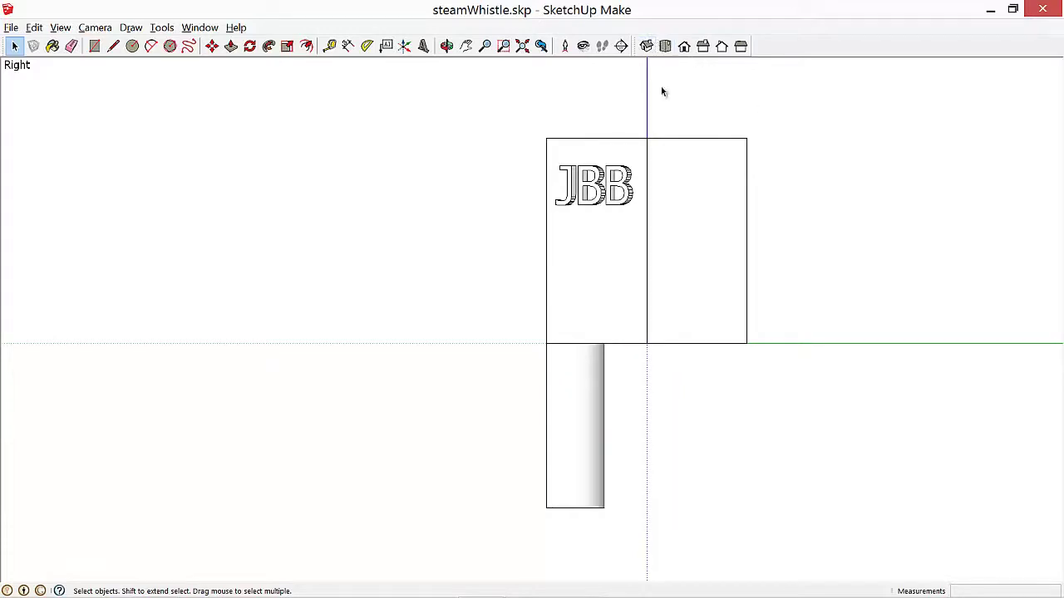
click(683, 46)
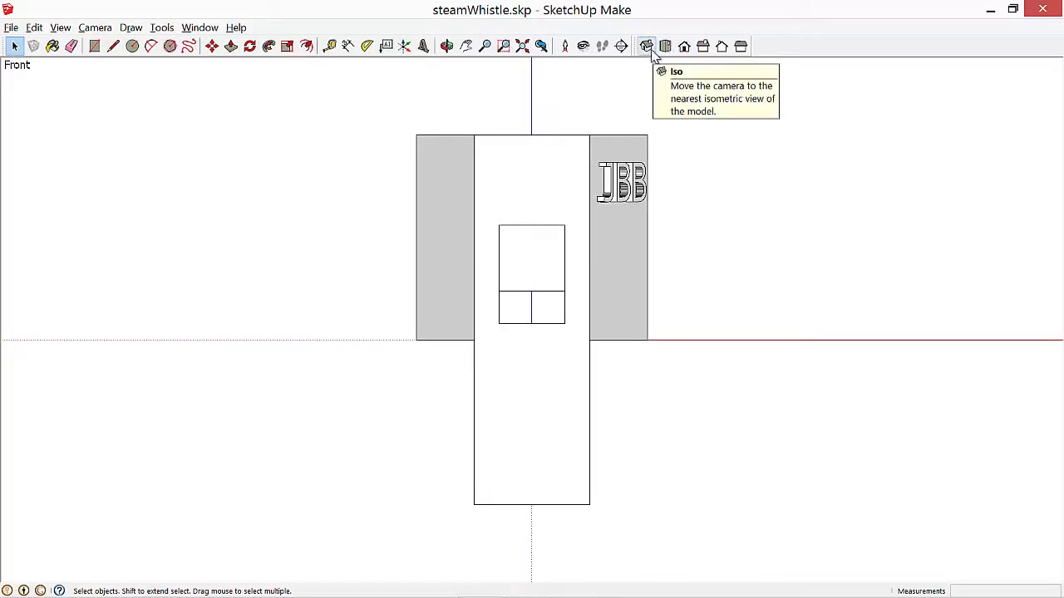
click(646, 46)
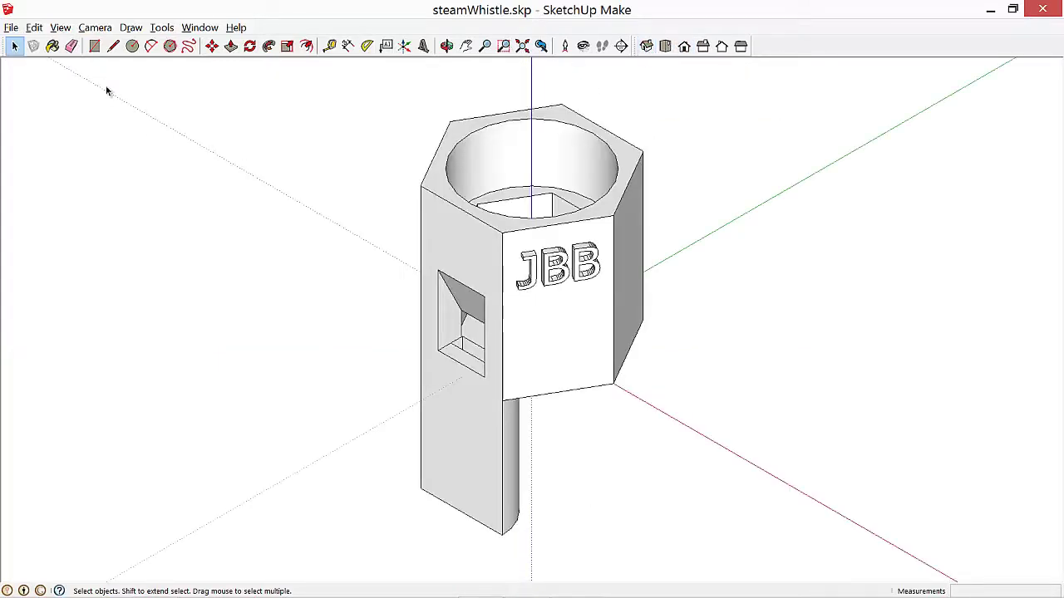
Switch to the Bottom standard view and zoom in on the hexagon and airway opening.
click(63, 31)
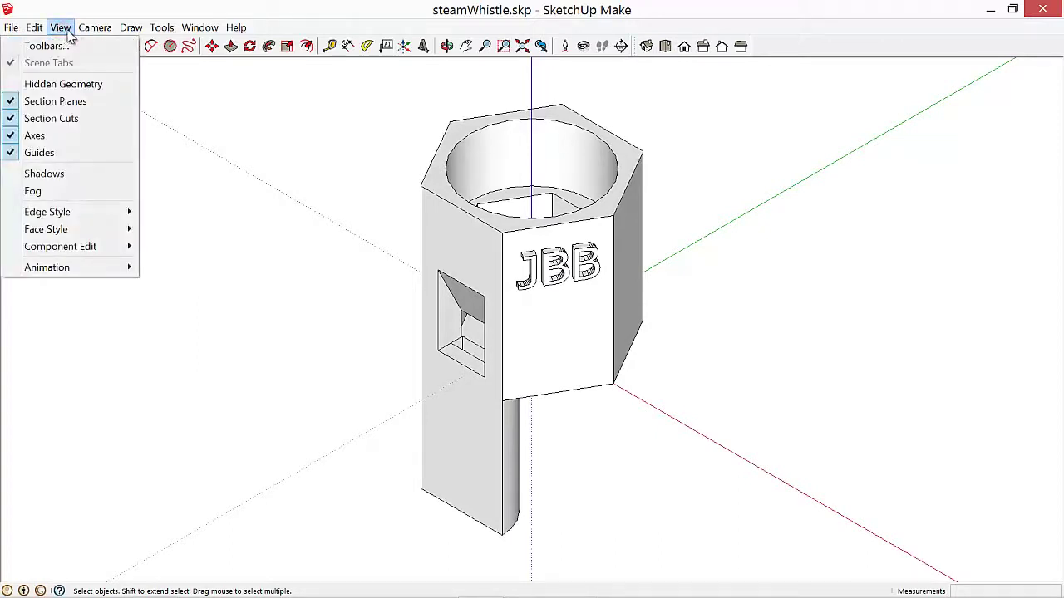
mouse_move(91, 29)
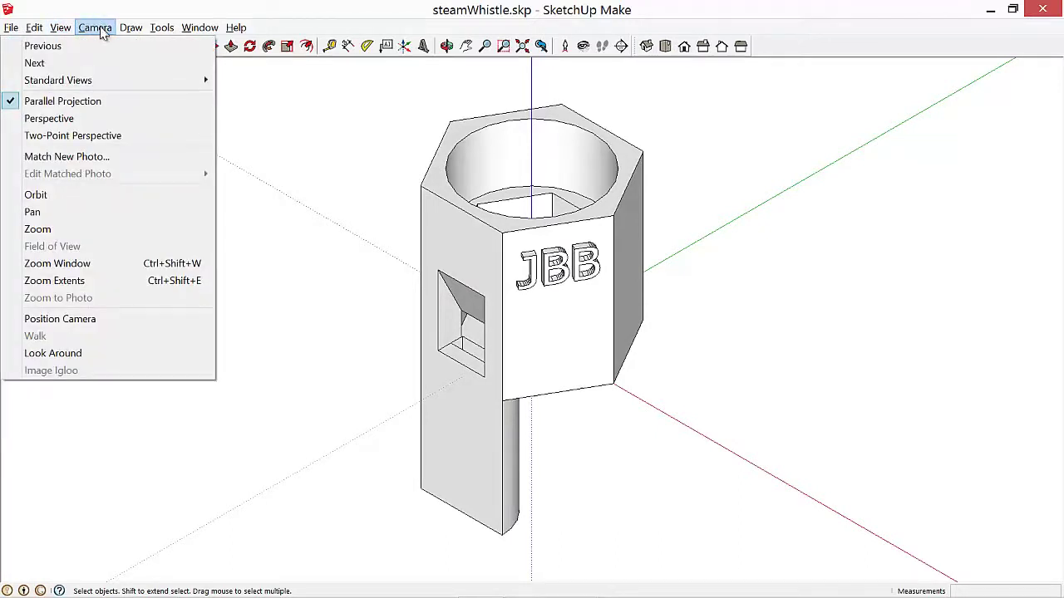
mouse_move(142, 90)
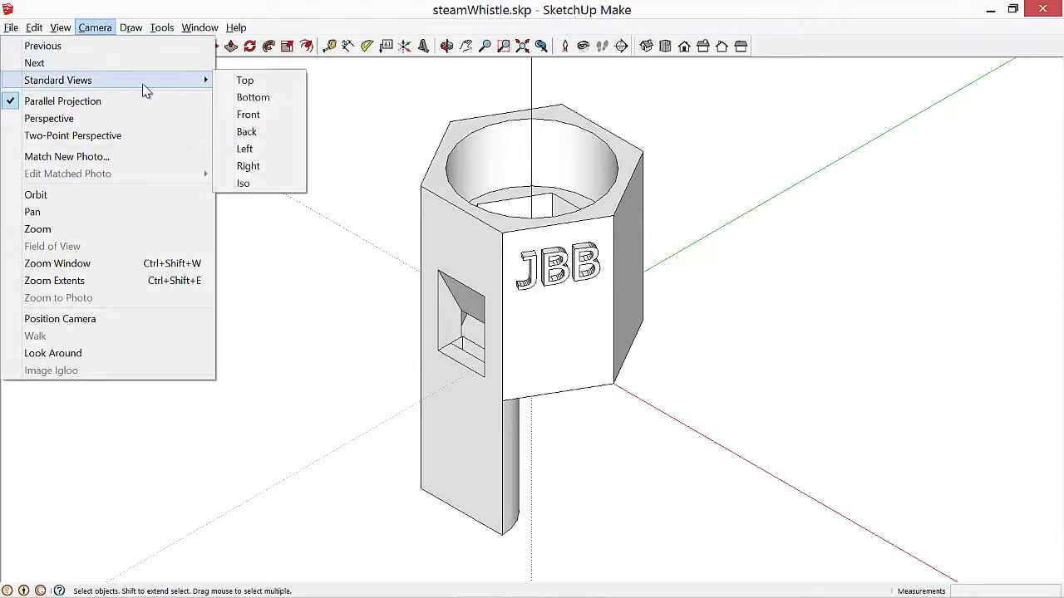
click(253, 98)
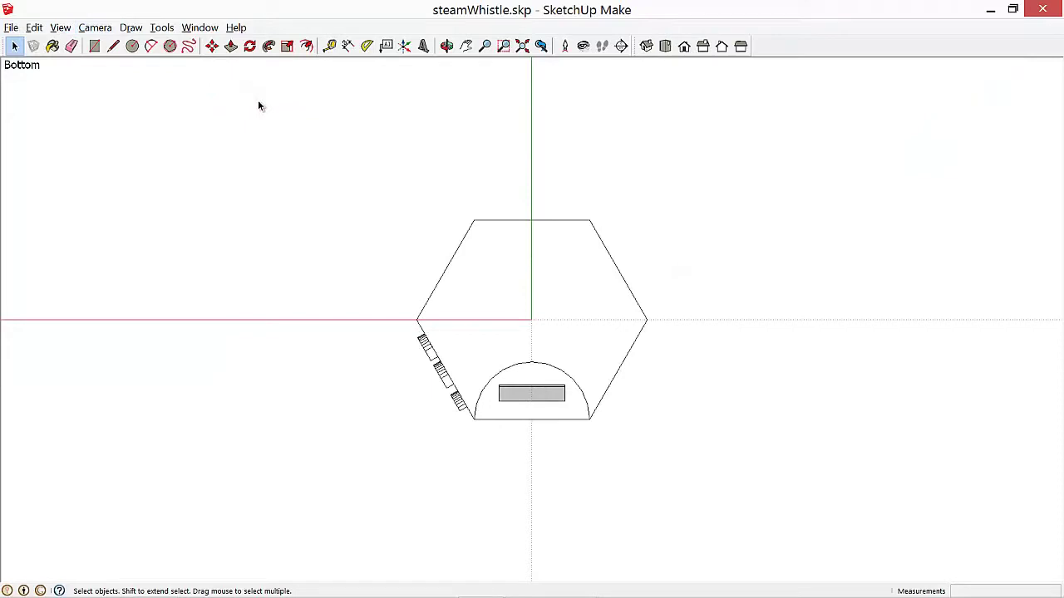
scroll(606, 293, up, 2)
scroll(586, 315, up, 2)
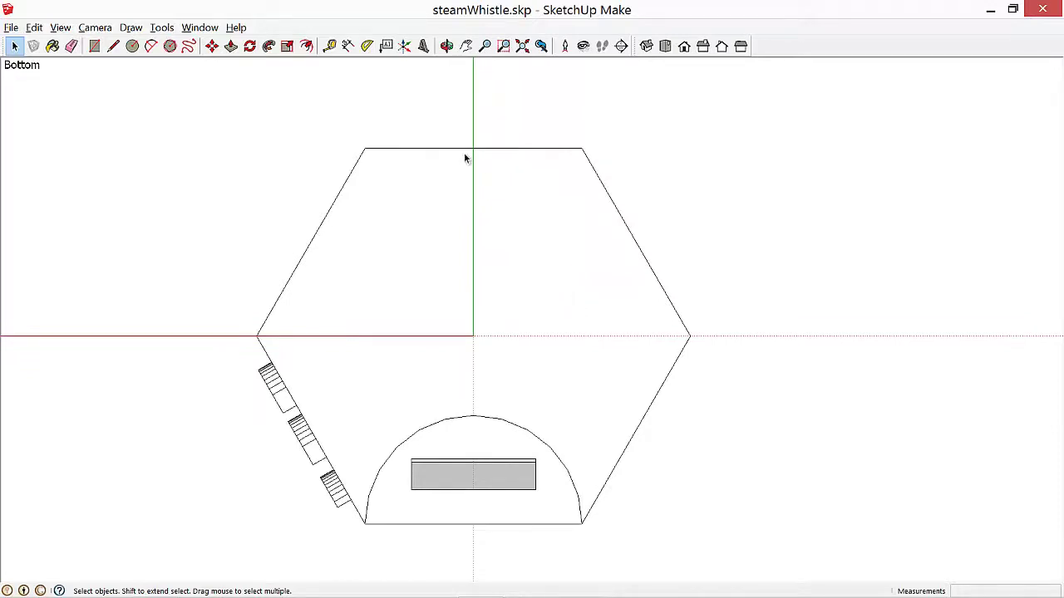
Dimension the 2.2mm gap between the airway's bottom edge and the arc's bottom, placed right.
click(348, 46)
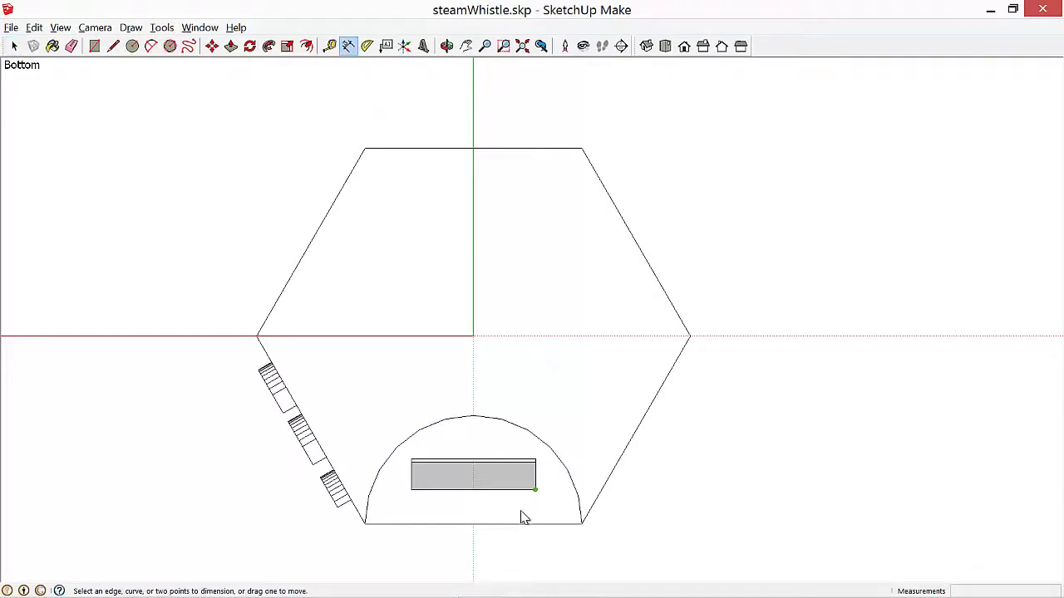
click(473, 491)
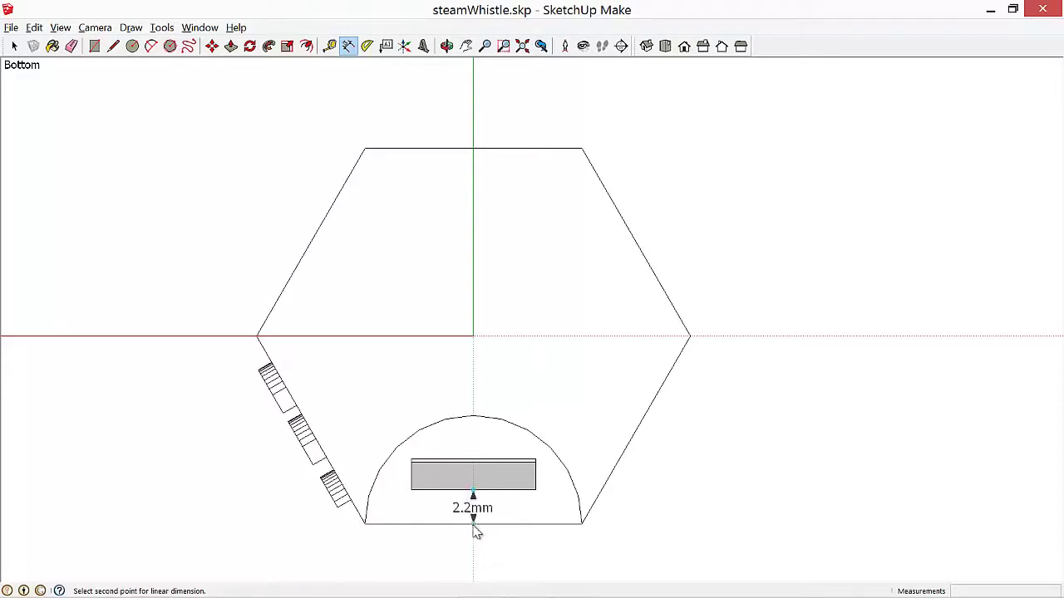
click(473, 524)
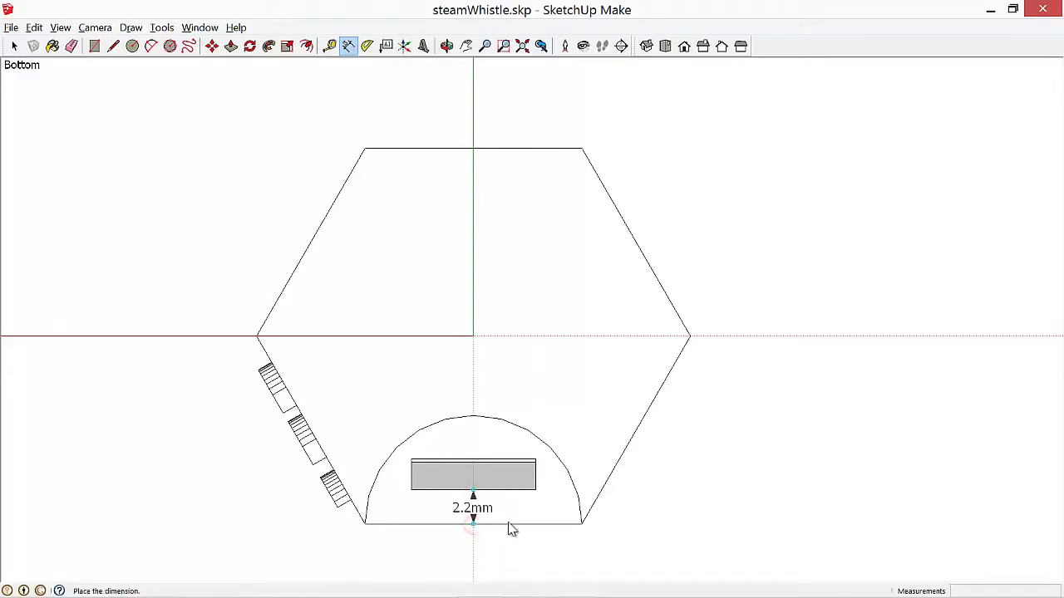
click(686, 542)
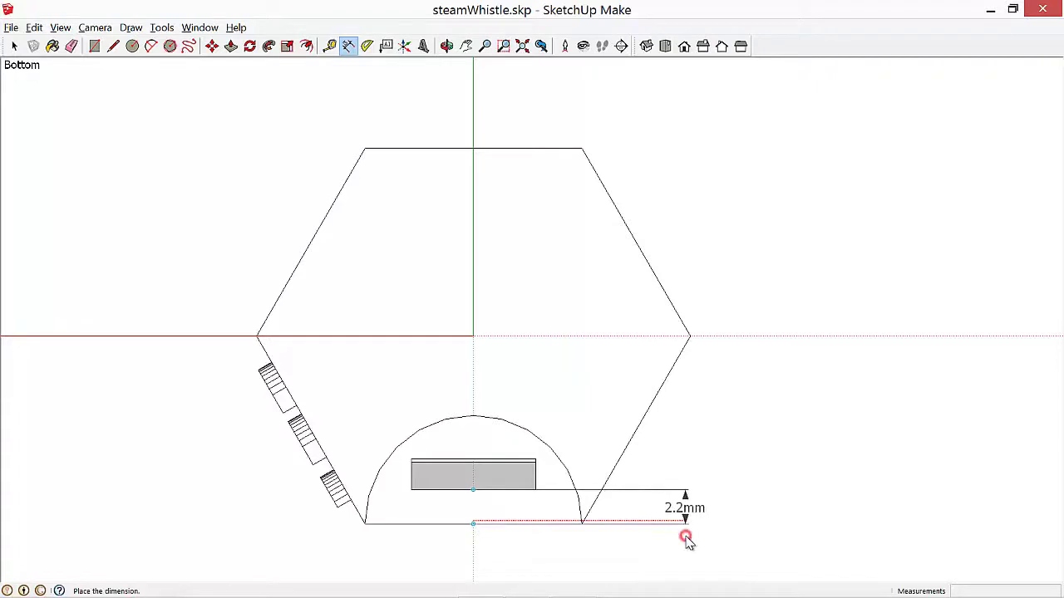